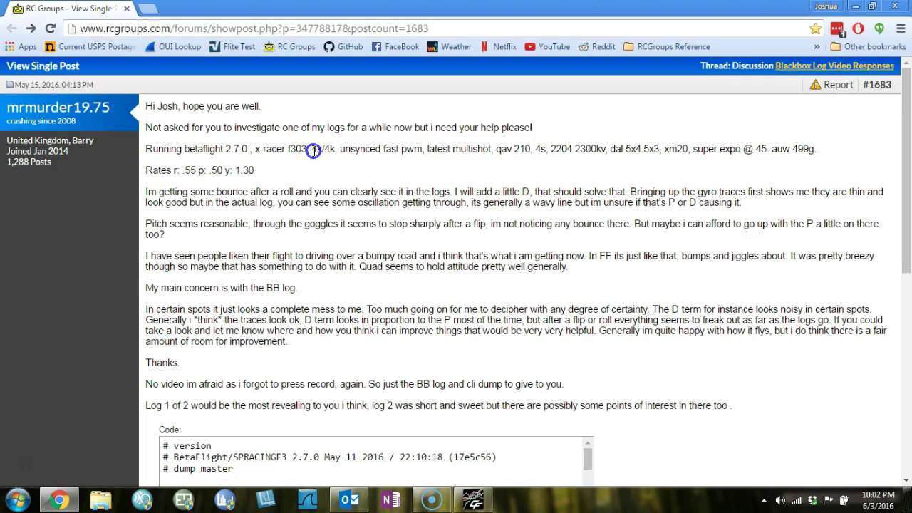
- Highlight the 4k/4k loop rate and 'unsynced' in the post's setup line
drag(311, 149, 322, 149)
double_click(331, 148)
double_click(357, 149)
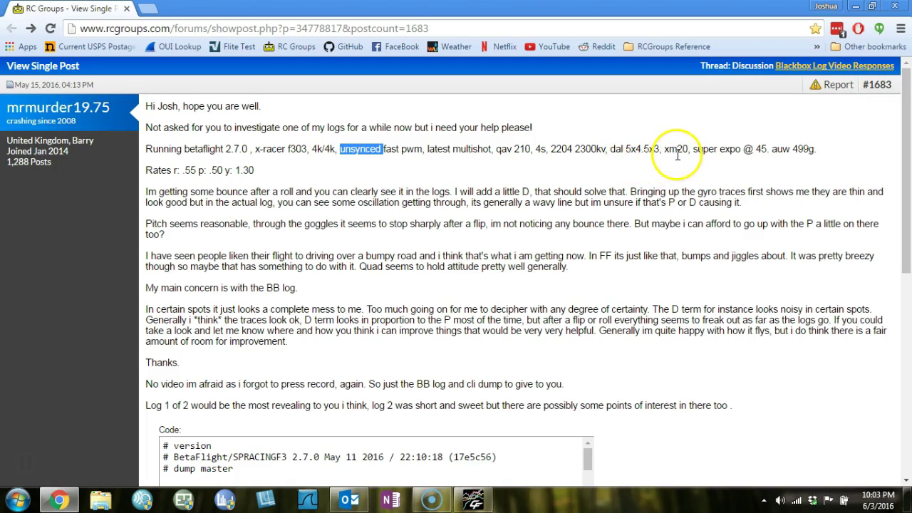
- Highlight the 499g all-up weight and the user's D-term remark about the traces
click(804, 150)
double_click(804, 149)
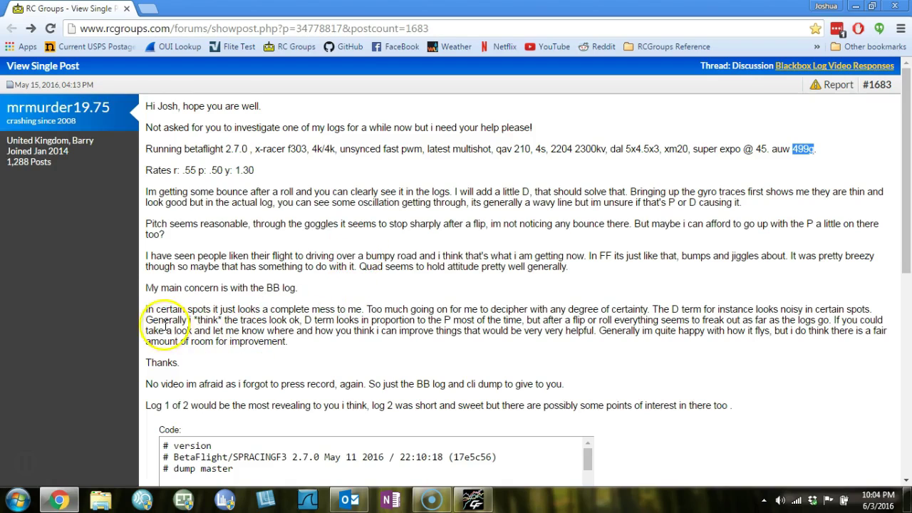
drag(158, 320, 238, 320)
drag(384, 312, 705, 319)
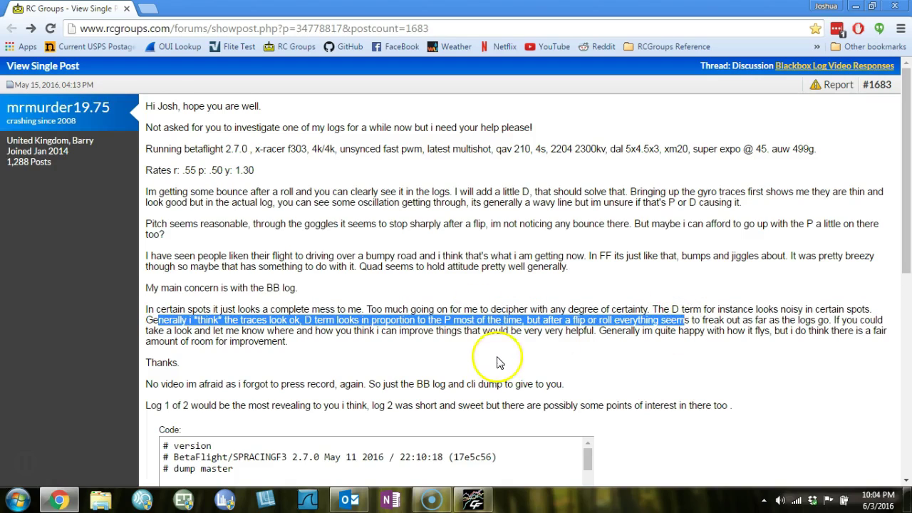
click(614, 379)
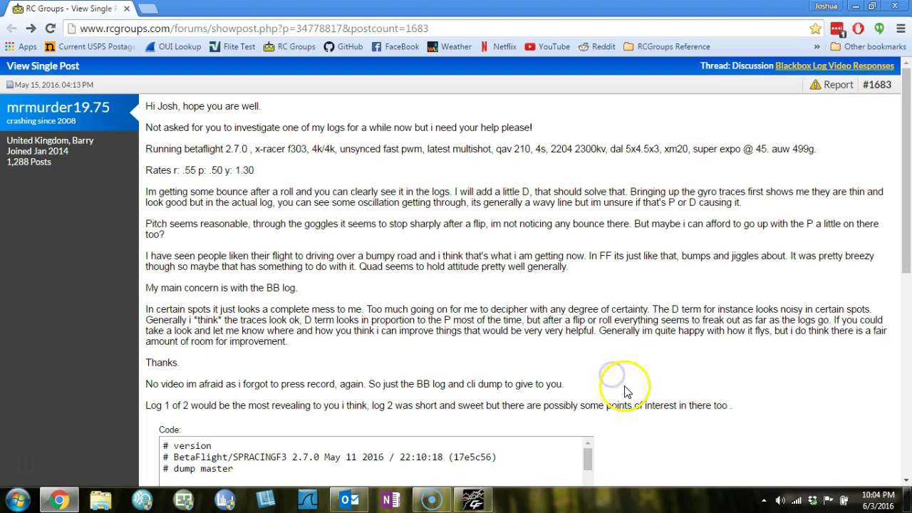
click(472, 498)
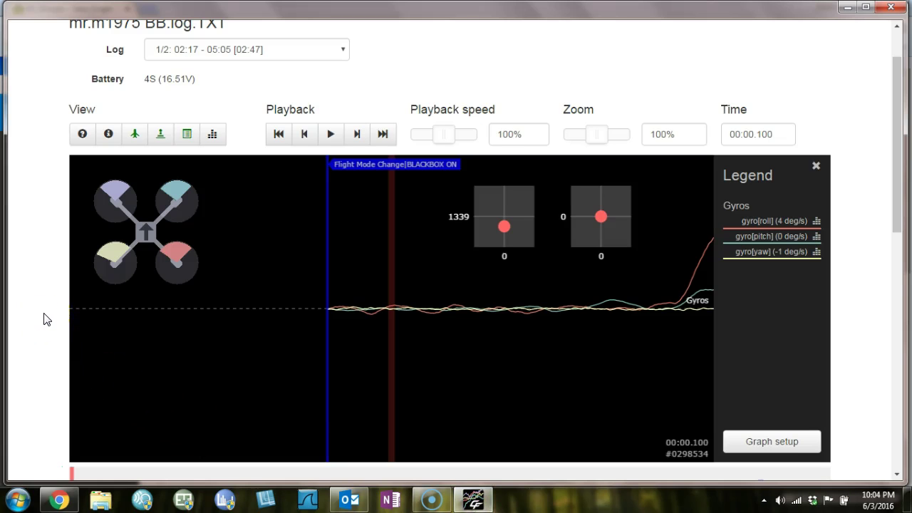
scroll(43, 319, down, 1)
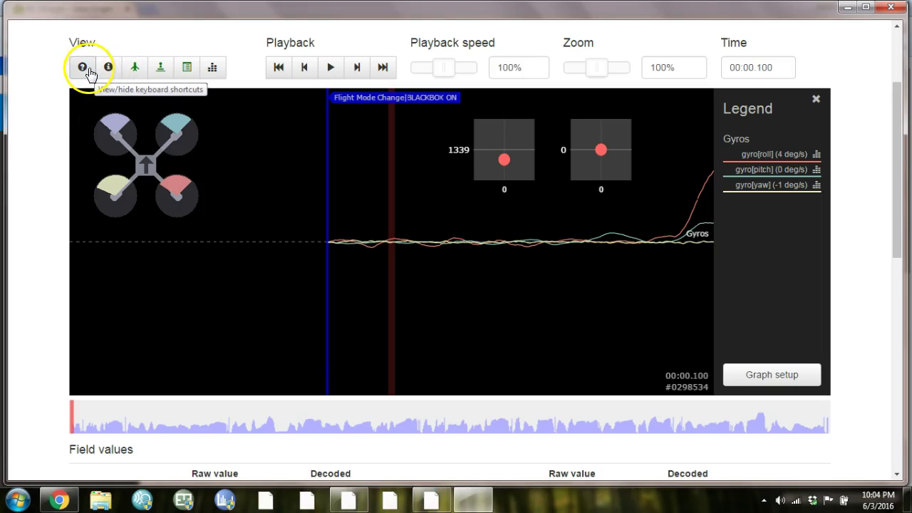
click(106, 69)
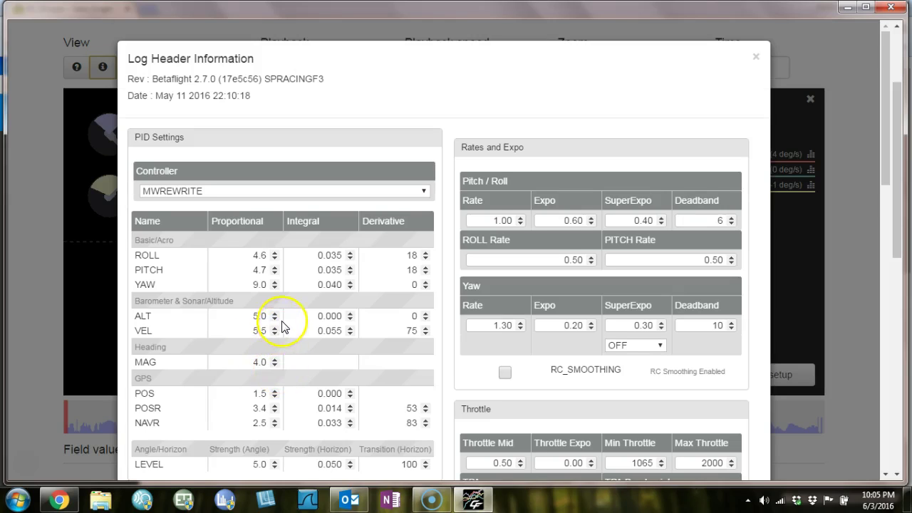
scroll(282, 326, down, 6)
scroll(281, 325, down, 7)
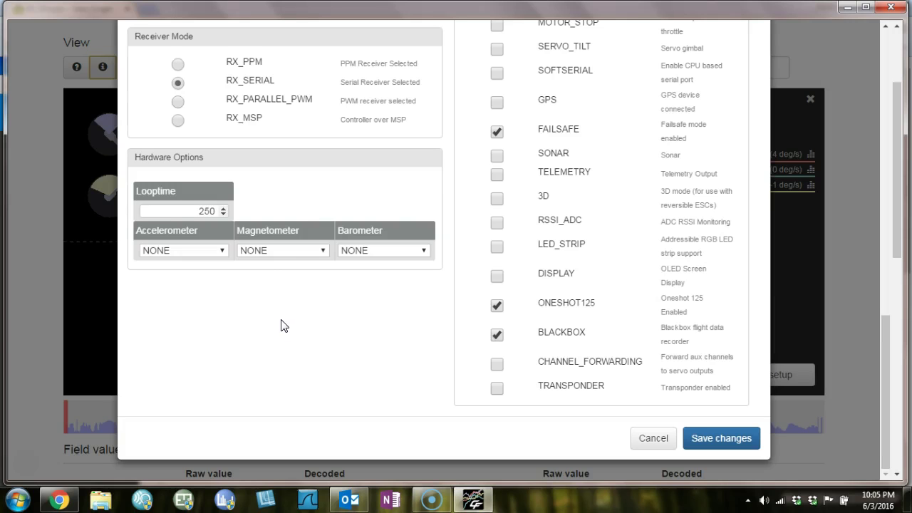
scroll(280, 326, up, 5)
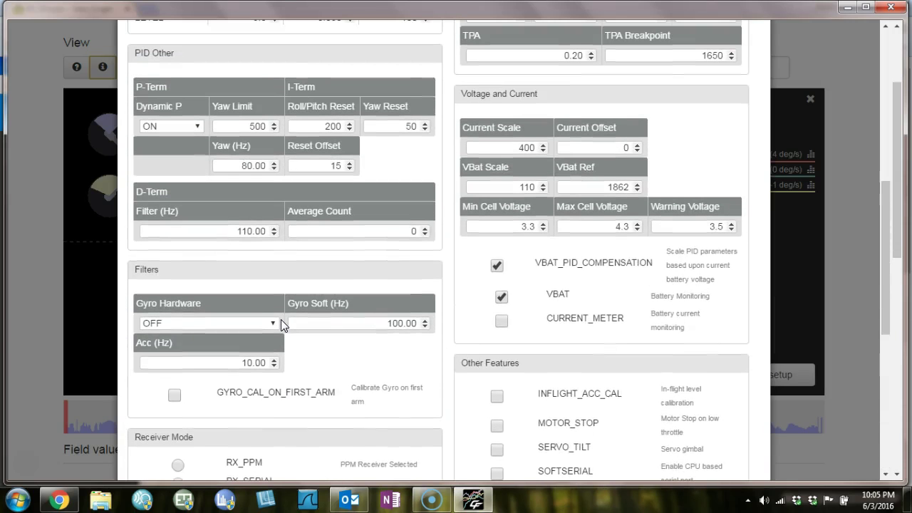
click(274, 280)
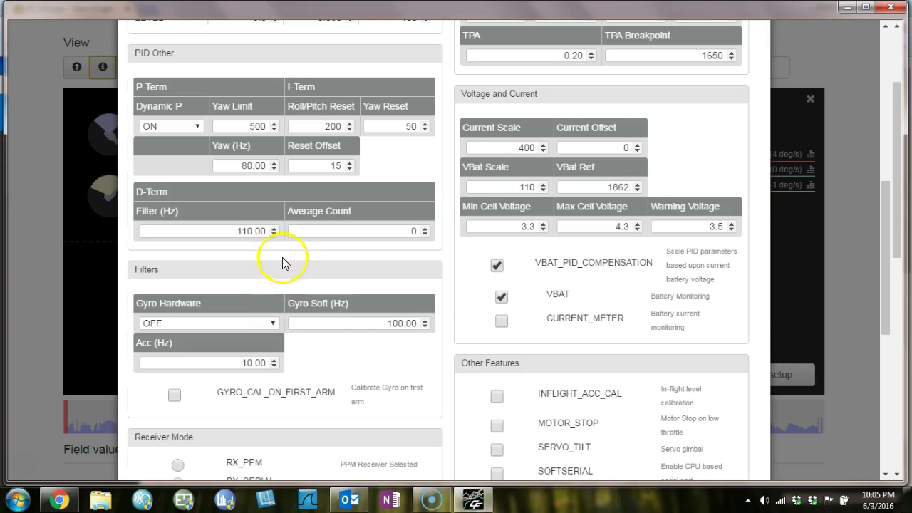
scroll(289, 250, up, 4)
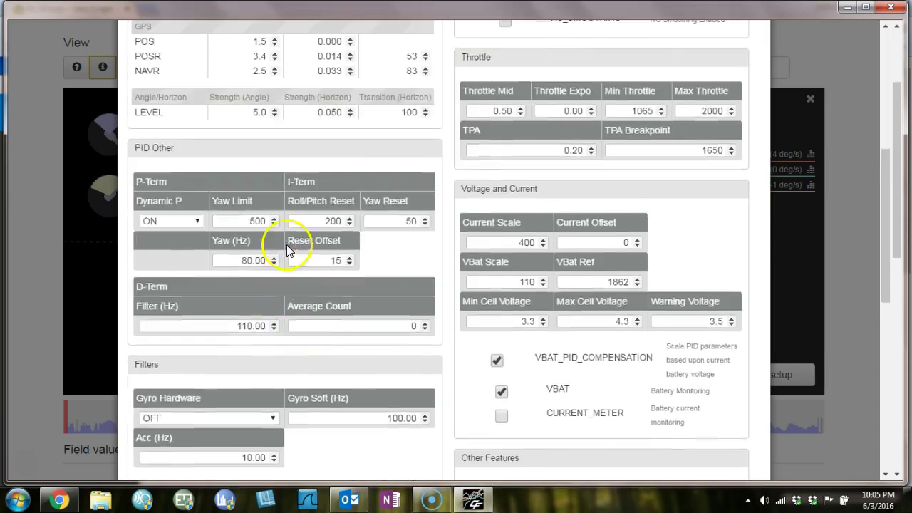
scroll(285, 243, up, 2)
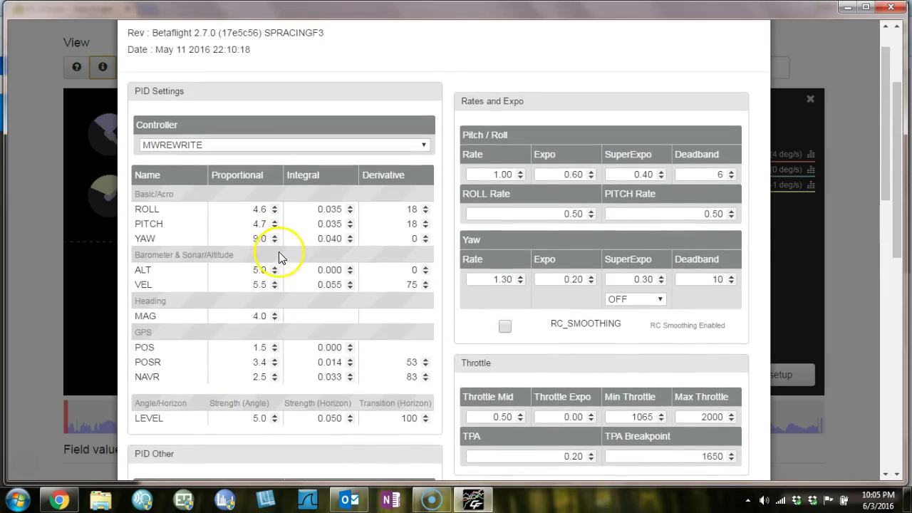
click(33, 271)
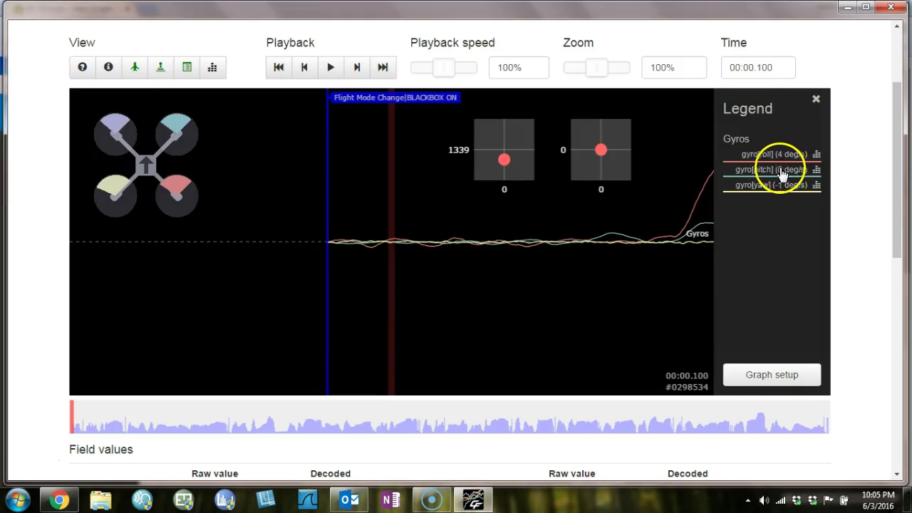
- Pan the gyro graph forward through several manoeuvres to around 00:23
drag(575, 281, 481, 279)
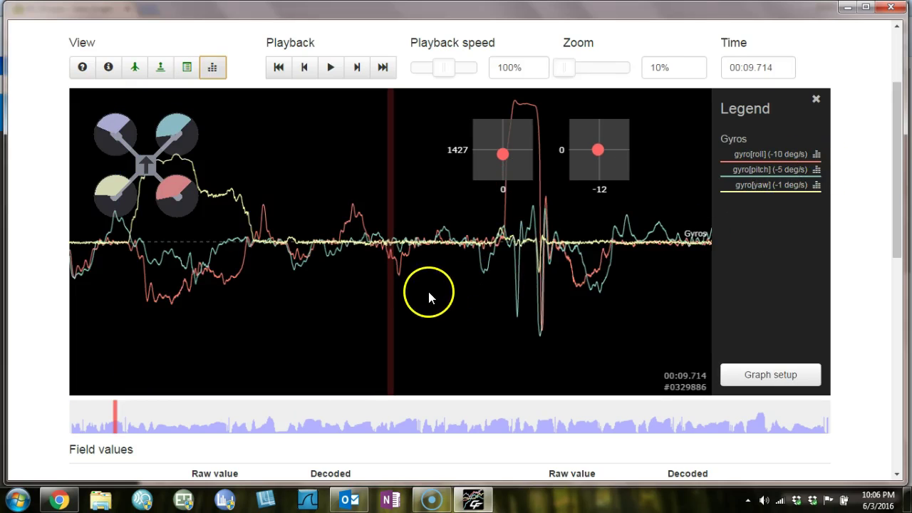
drag(428, 289, 191, 301)
drag(536, 312, 319, 311)
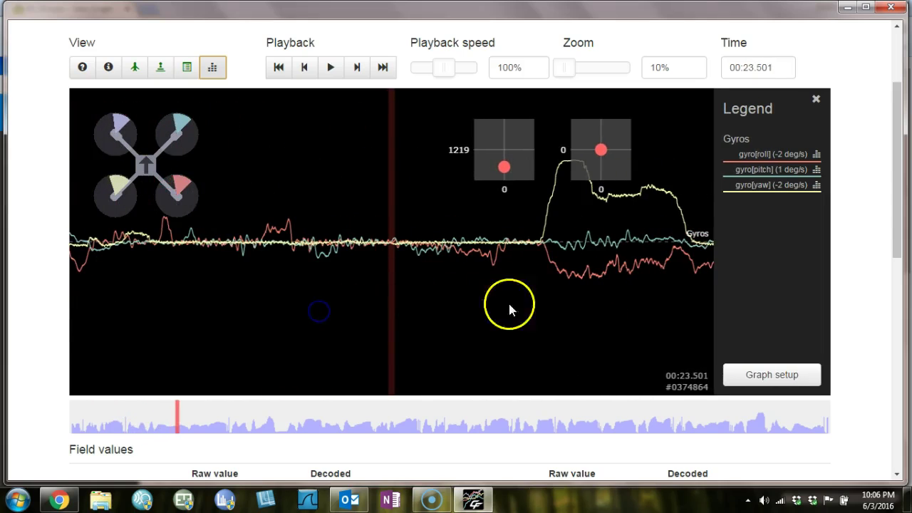
click(759, 379)
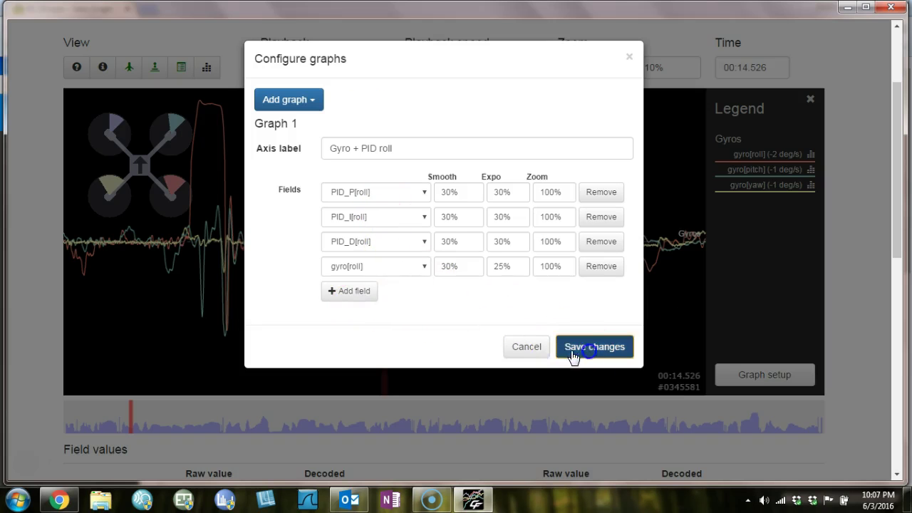
- Save the Gyro + PID roll graph and scrub through a flip toward about 01:50
click(577, 350)
click(371, 420)
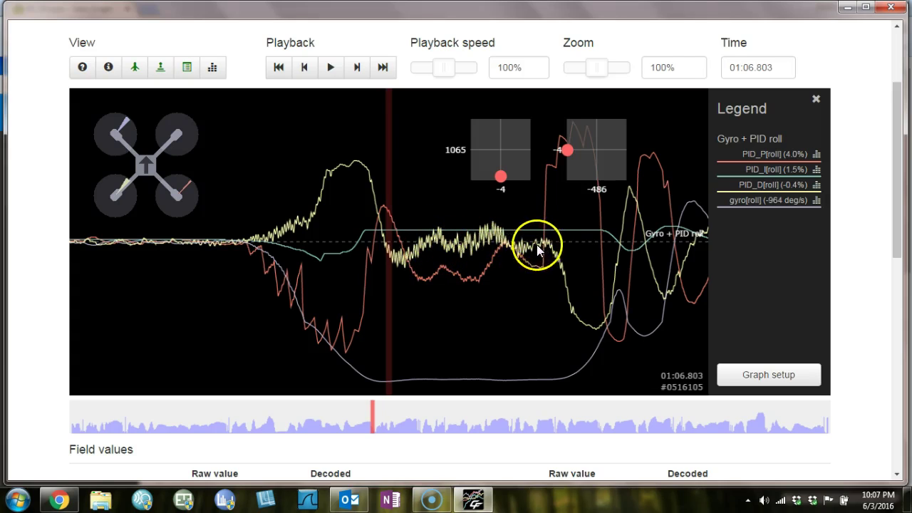
drag(536, 244, 25, 318)
drag(372, 427, 615, 407)
- Replace the roll fields with the Gyro + PID pitch preset graph and save
right_click(620, 408)
click(772, 385)
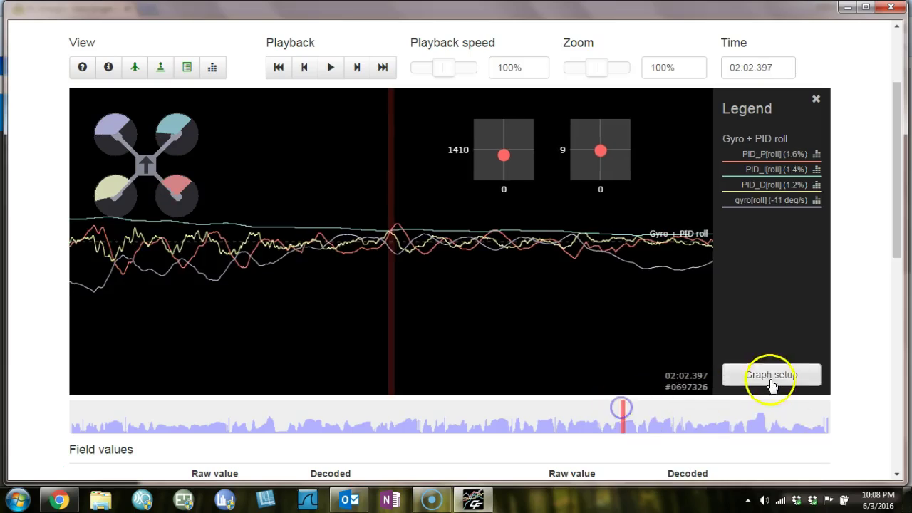
click(593, 198)
click(593, 198)
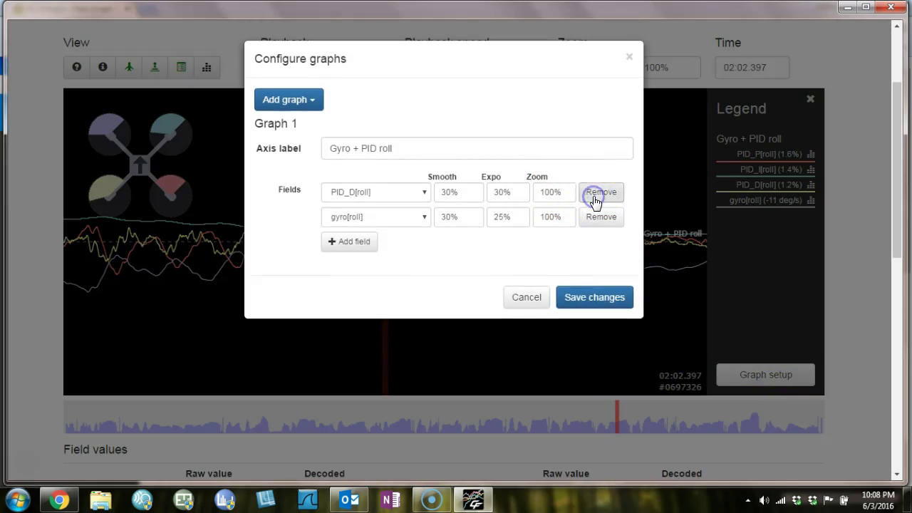
click(593, 198)
click(593, 198)
click(292, 112)
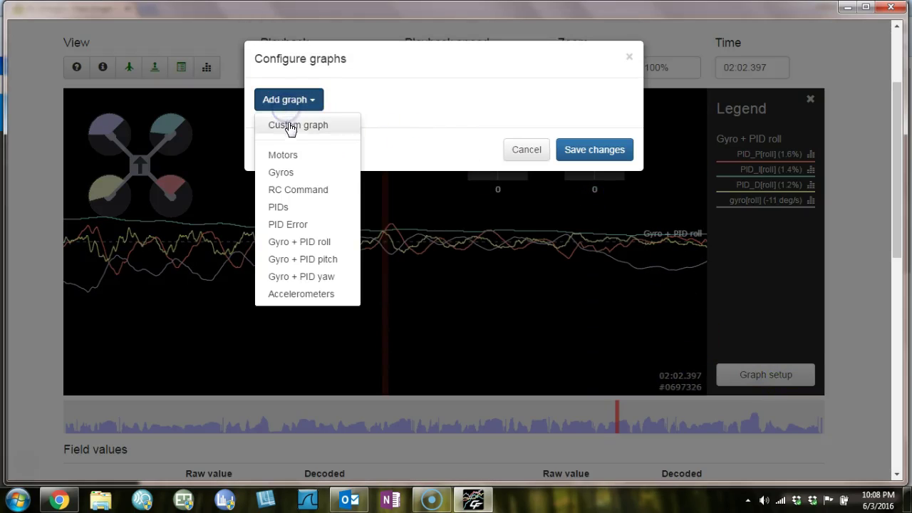
click(282, 259)
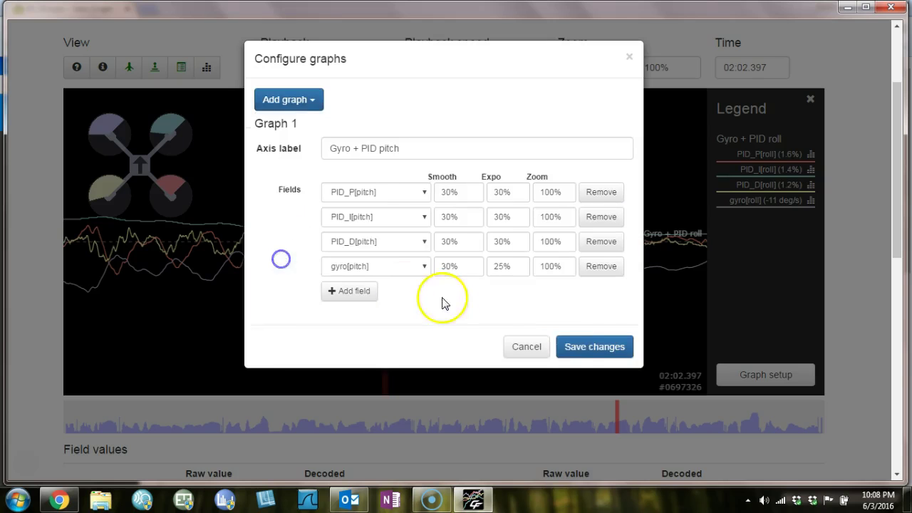
click(575, 351)
- Scrub the pitch traces back from about 01:56 to around 00:55
drag(620, 420, 600, 425)
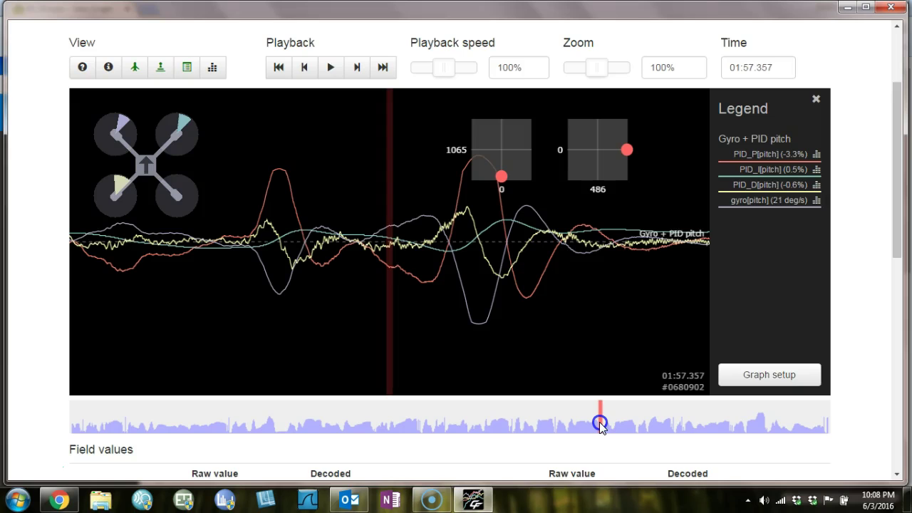
drag(591, 306, 438, 307)
mouse_move(295, 423)
mouse_down()
mouse_move(195, 420)
mouse_move(315, 419)
mouse_up()
- Replace the pitch fields with the Gyro + PID yaw preset graph and save
click(769, 376)
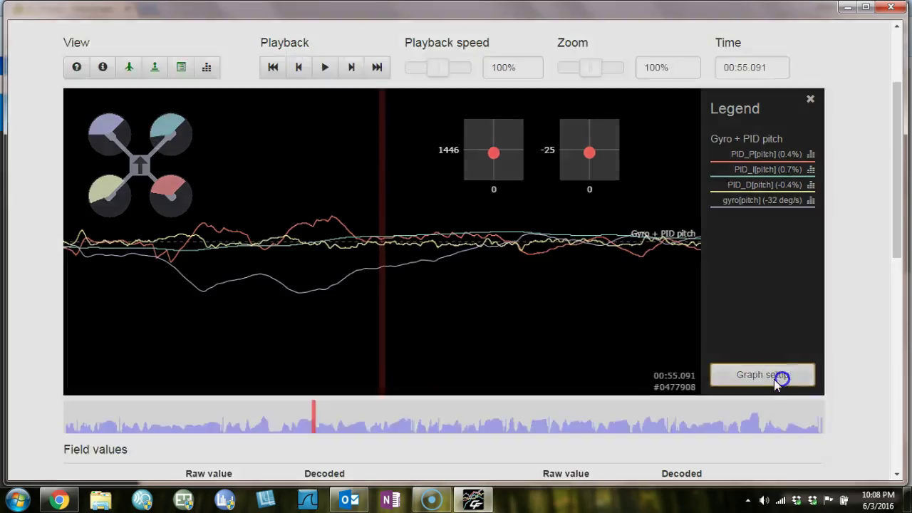
click(601, 217)
click(602, 192)
click(603, 192)
click(603, 192)
click(277, 99)
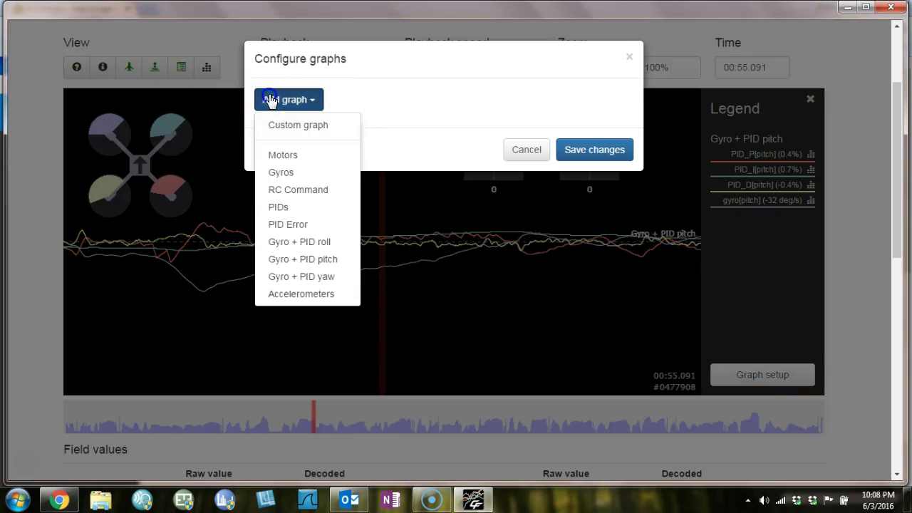
click(274, 277)
click(586, 346)
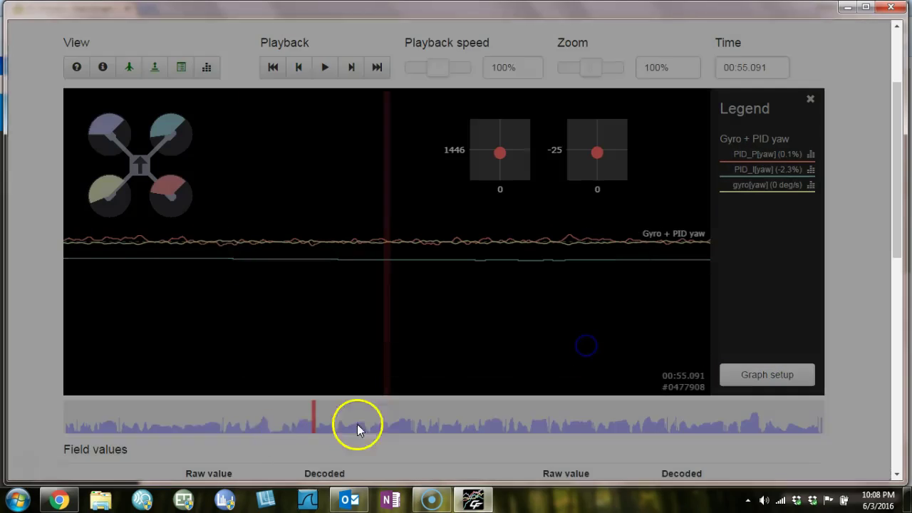
- Scrub the yaw traces between about 39 and 50 seconds, then jump to about 02:25
drag(206, 424, 294, 418)
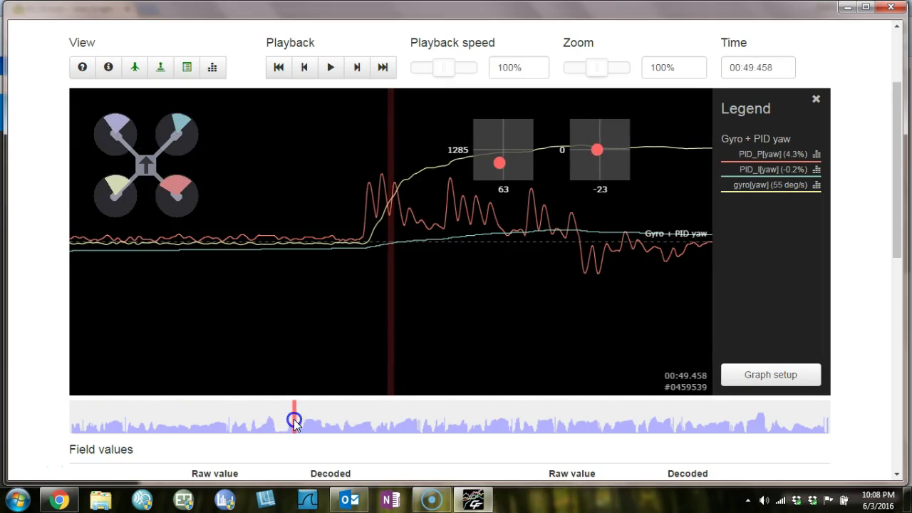
mouse_move(389, 335)
mouse_down()
mouse_move(319, 335)
mouse_move(346, 330)
mouse_up()
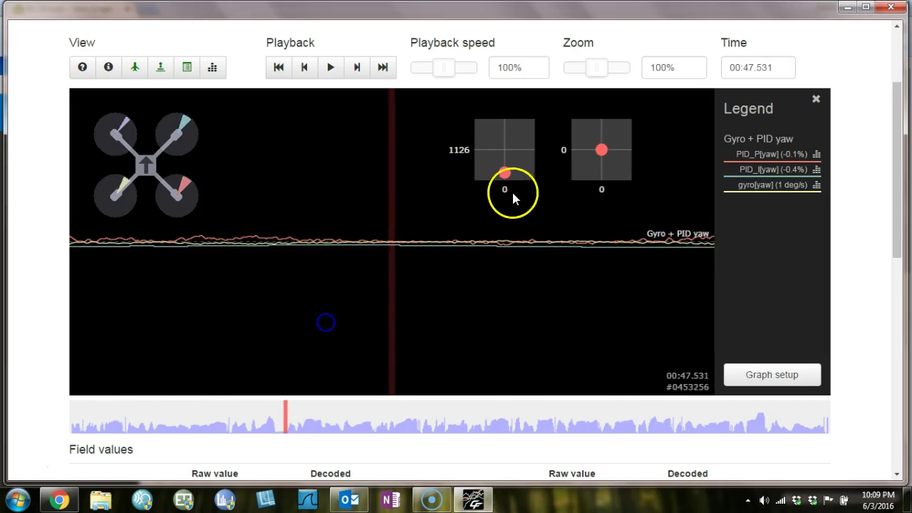
mouse_move(309, 419)
mouse_down()
mouse_move(223, 421)
mouse_move(249, 419)
mouse_up()
drag(306, 311, 419, 325)
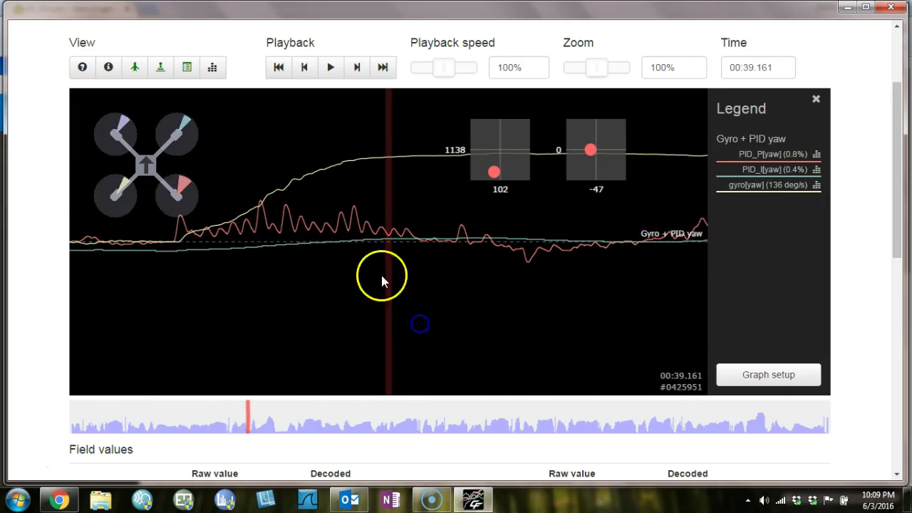
scroll(366, 309, down, 5)
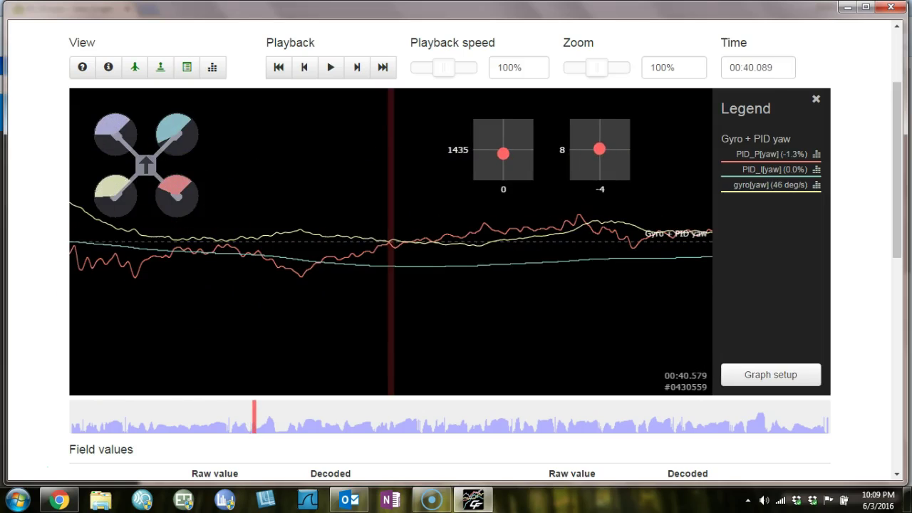
drag(272, 430, 295, 429)
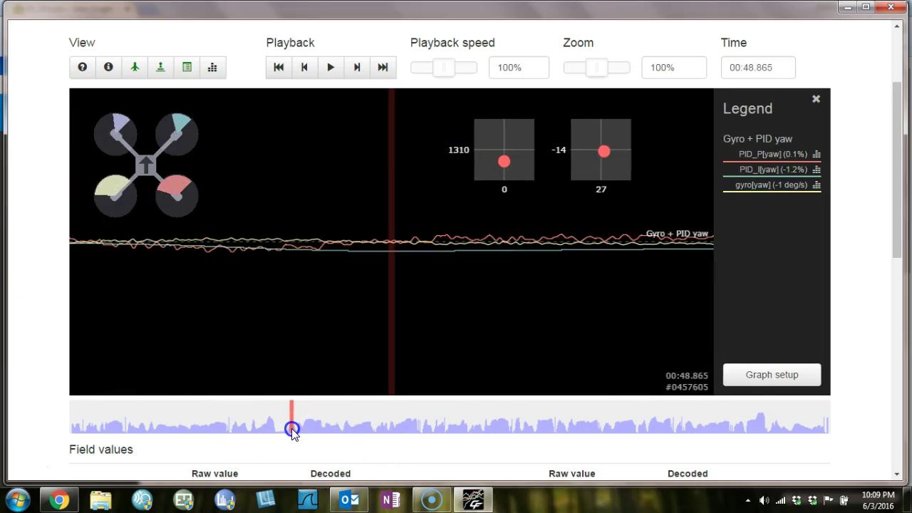
click(762, 373)
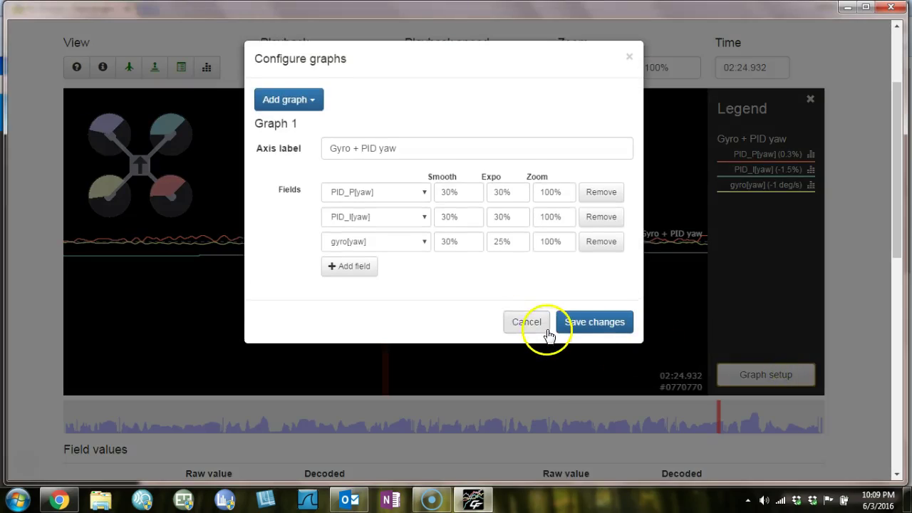
click(548, 332)
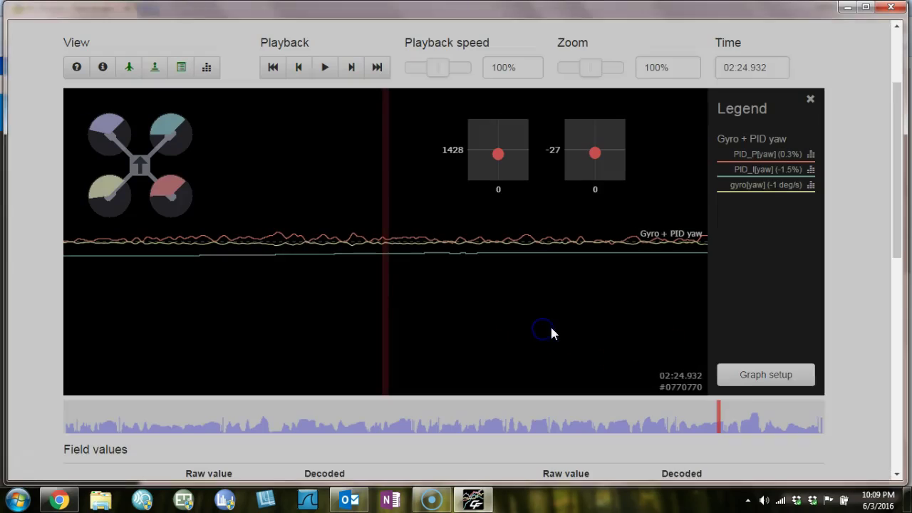
click(757, 375)
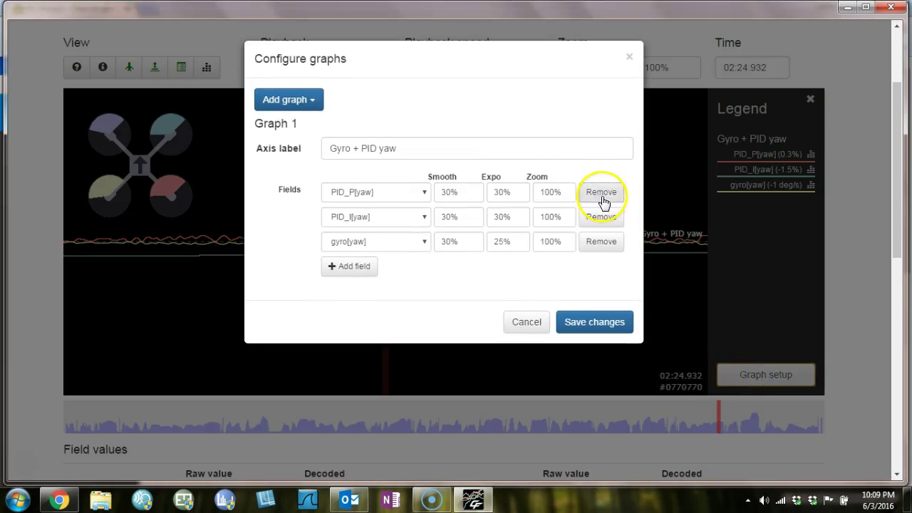
click(602, 192)
click(601, 193)
click(602, 194)
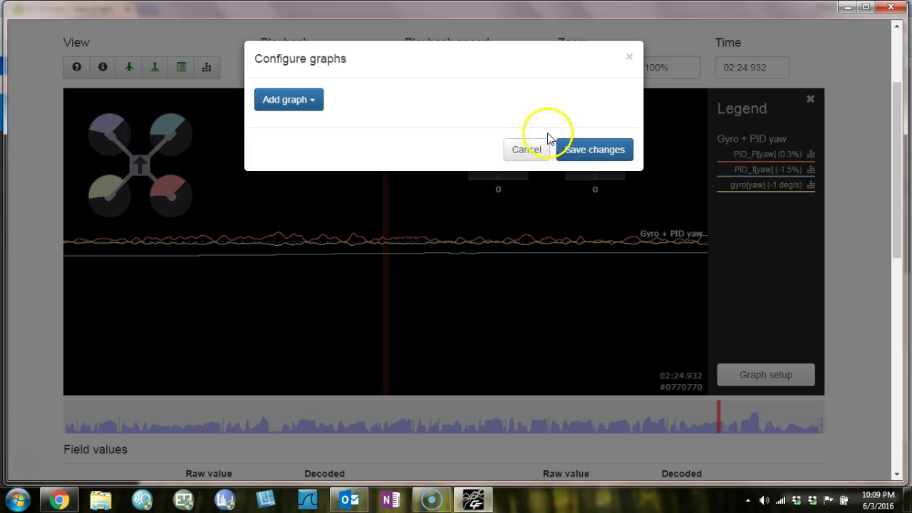
click(519, 150)
drag(520, 268, 676, 309)
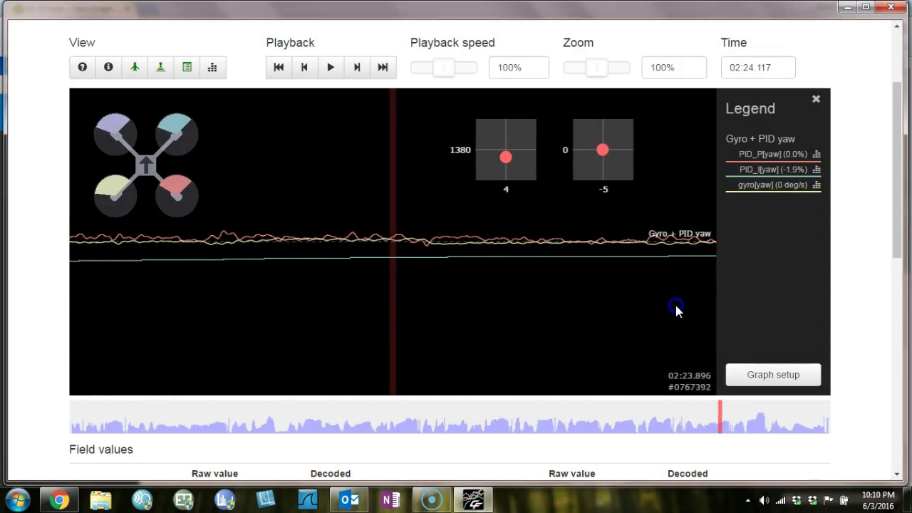
- Pan the yaw traces back from 2:22.6 to a flat stretch near 02:18.4
drag(353, 324, 750, 317)
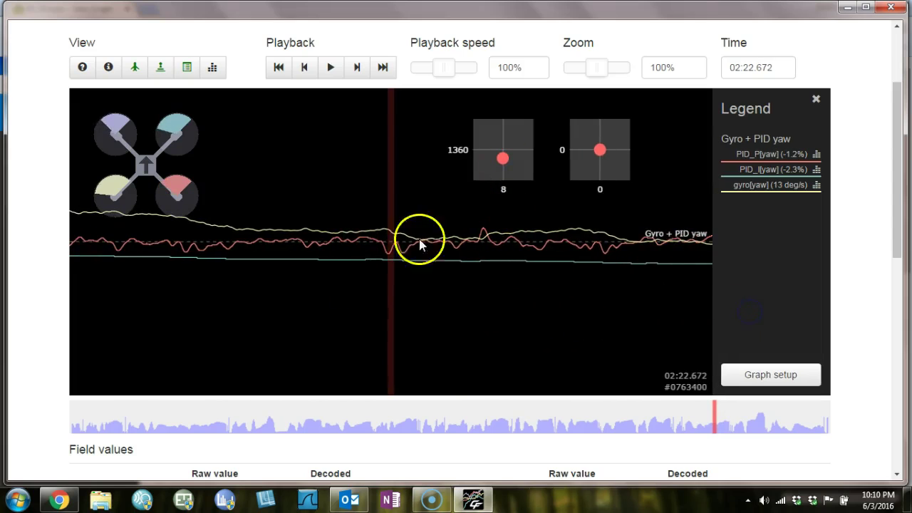
mouse_move(419, 240)
mouse_down()
mouse_move(550, 306)
mouse_move(604, 304)
mouse_move(543, 266)
mouse_move(635, 293)
mouse_move(677, 292)
mouse_up()
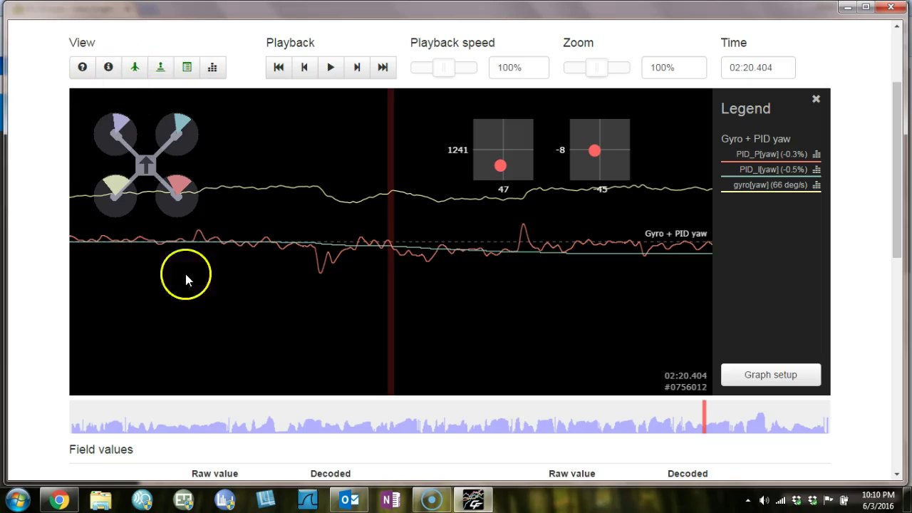
mouse_move(186, 275)
mouse_down()
mouse_move(496, 310)
mouse_move(610, 303)
mouse_up()
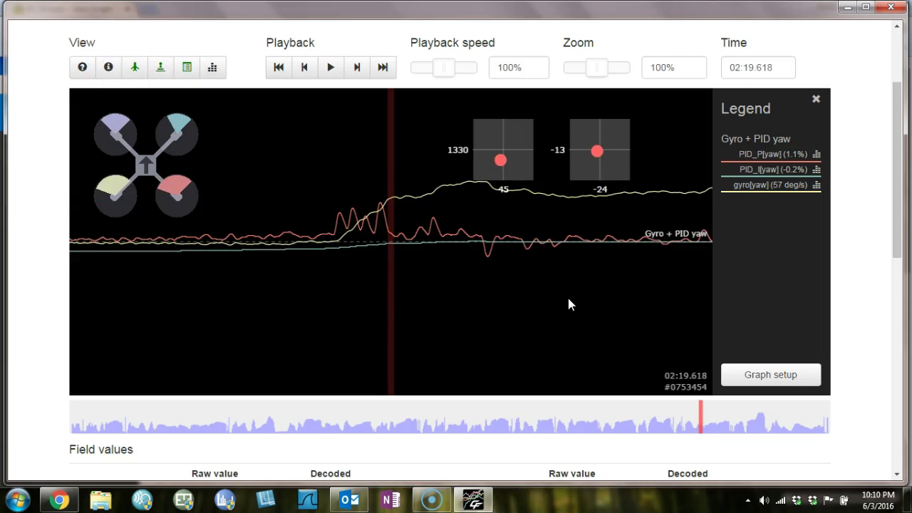
drag(567, 248, 869, 266)
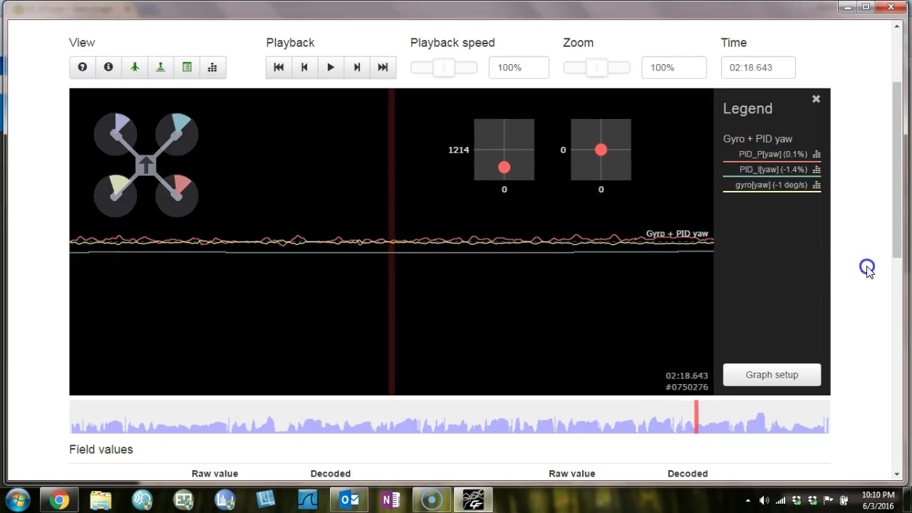
double_click(546, 269)
- Switch the graph to the Gyro + PID roll preset, then briefly check the forum post
click(306, 97)
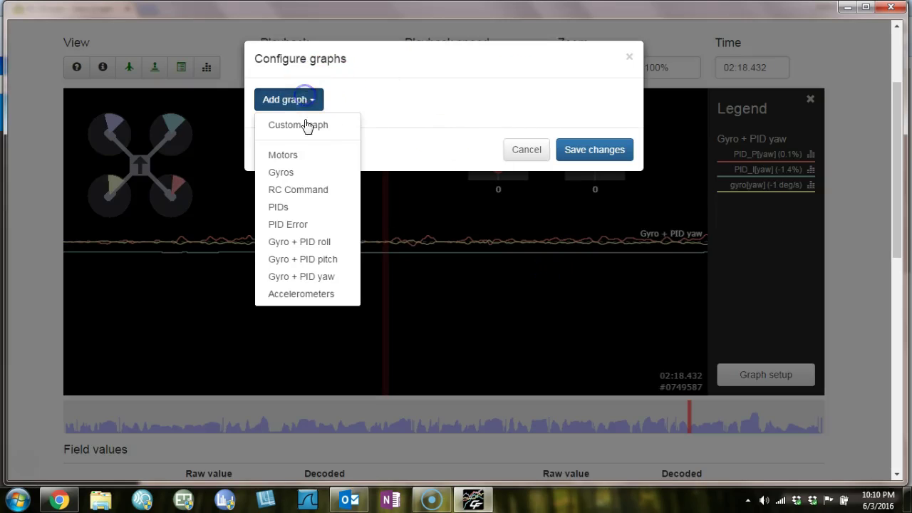
click(303, 239)
click(595, 347)
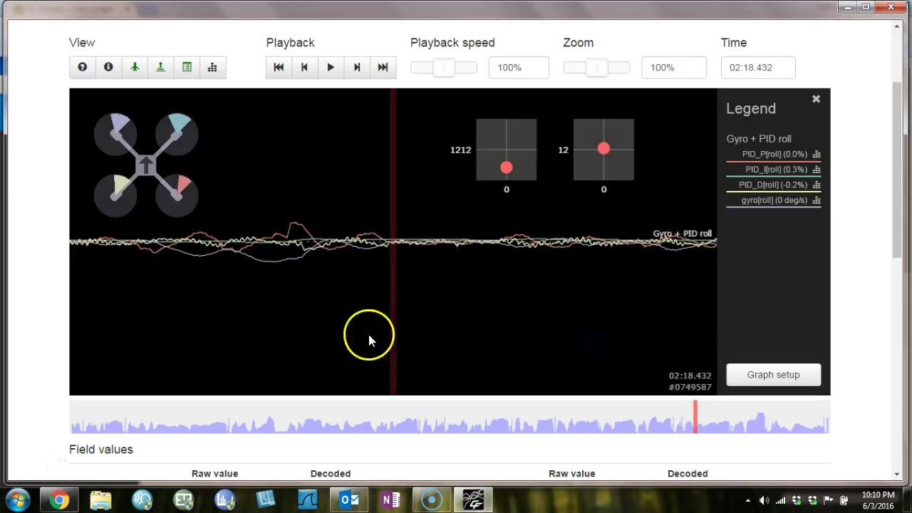
drag(368, 336, 76, 436)
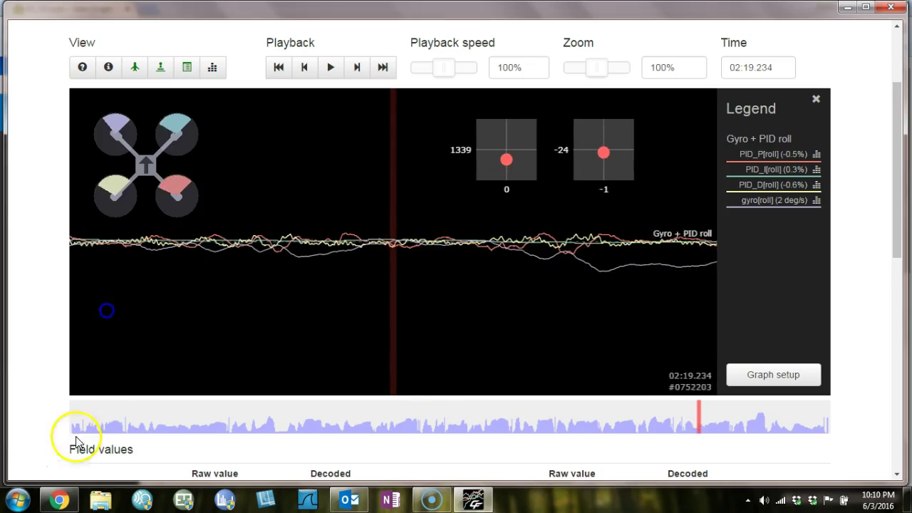
click(58, 498)
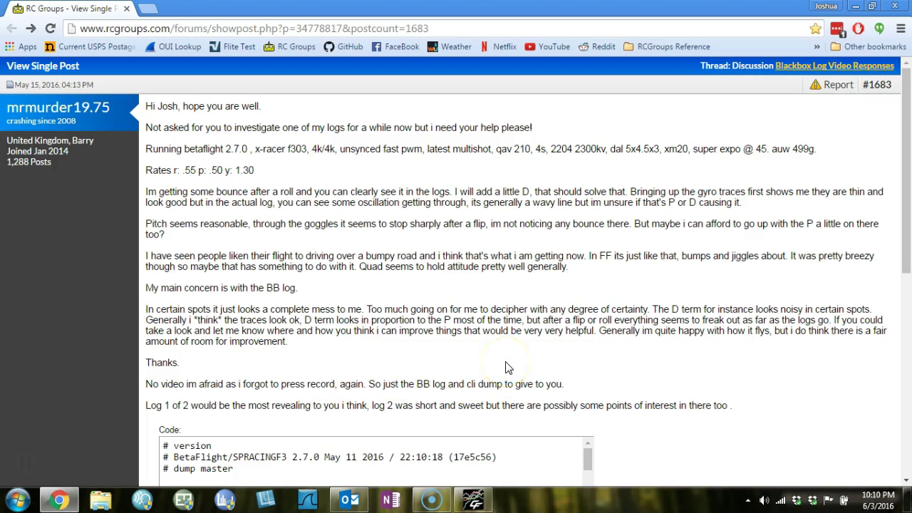
click(473, 499)
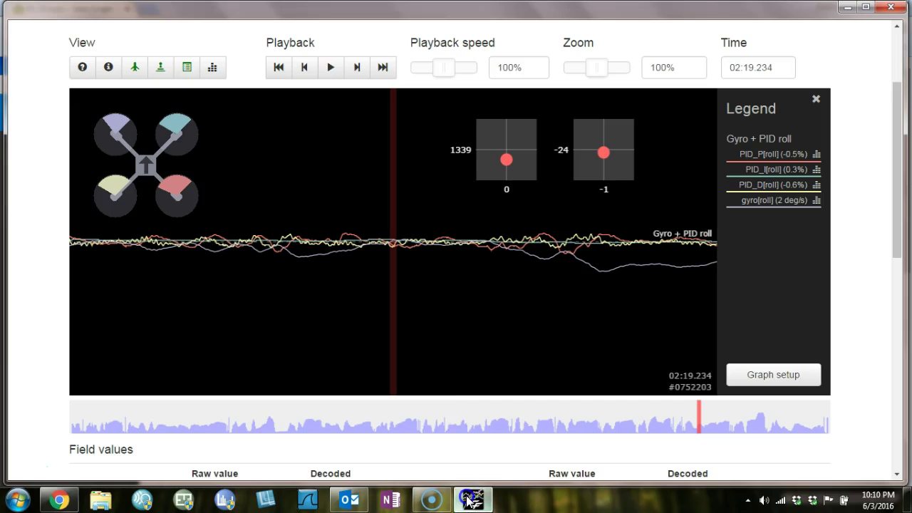
- Jump to about 00:35 and center the roll flip, gyro roll peaking near 915 deg/s
click(228, 426)
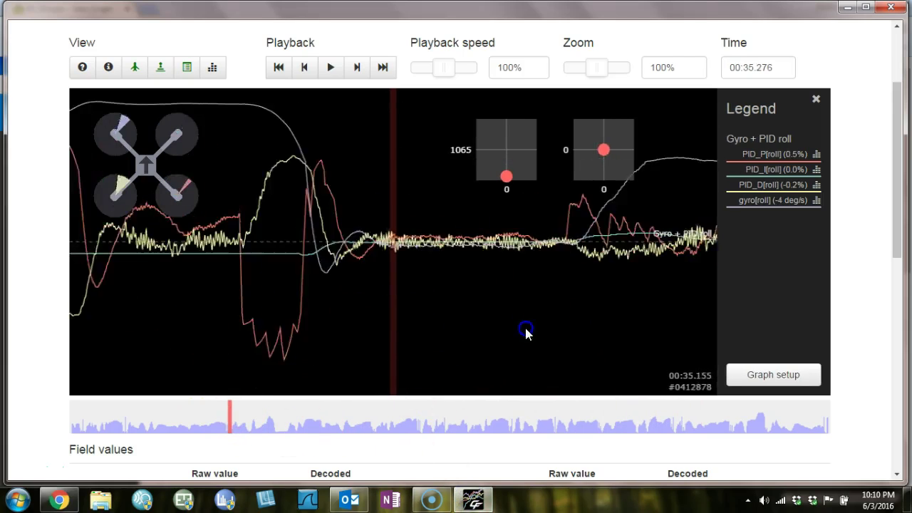
drag(705, 325, 393, 299)
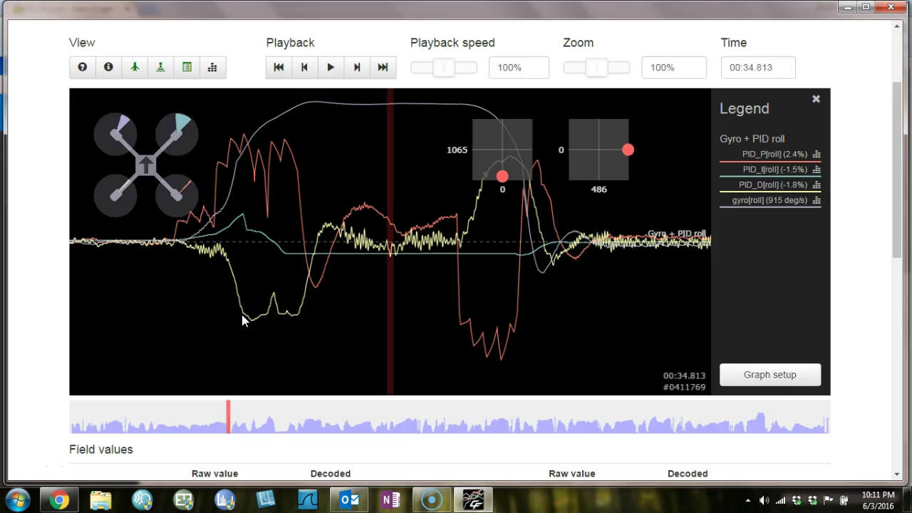
- Pan around the flip, zoom to 410% and settle on the recovery bounce at 00:35.015
drag(244, 308, 280, 256)
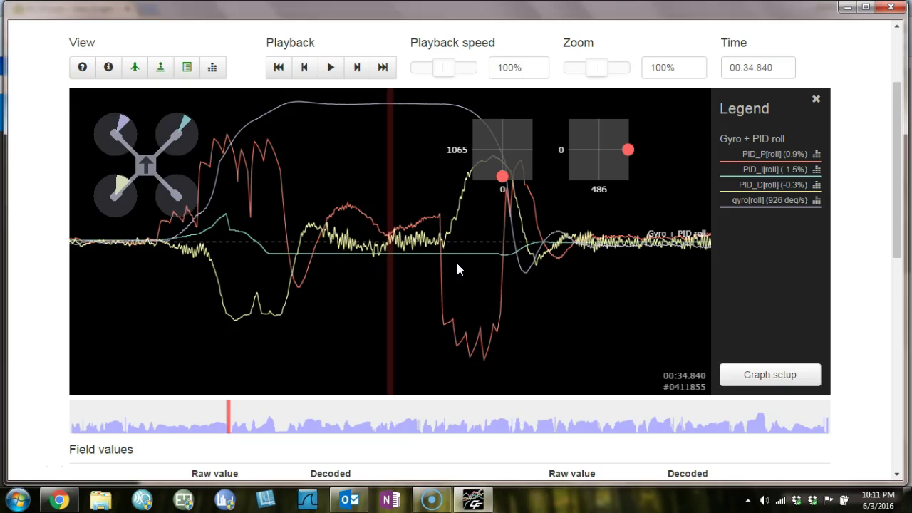
drag(596, 329, 518, 305)
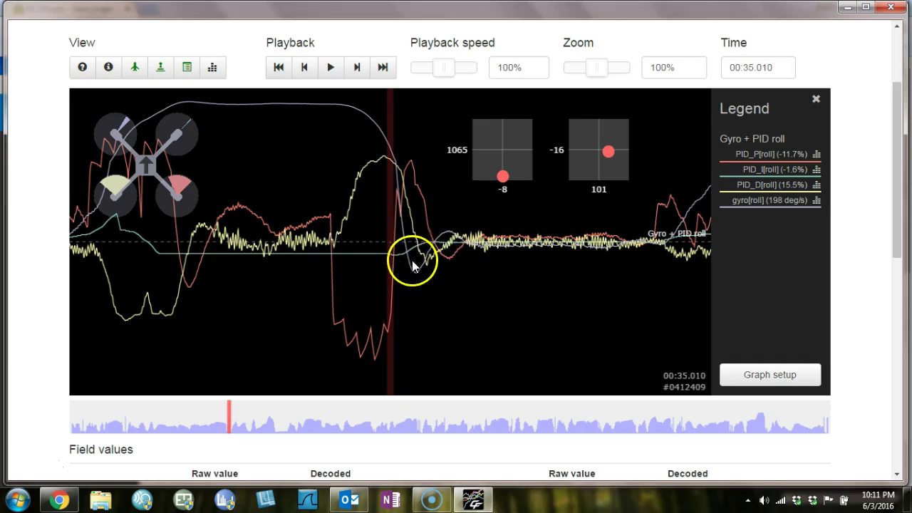
drag(505, 287, 420, 275)
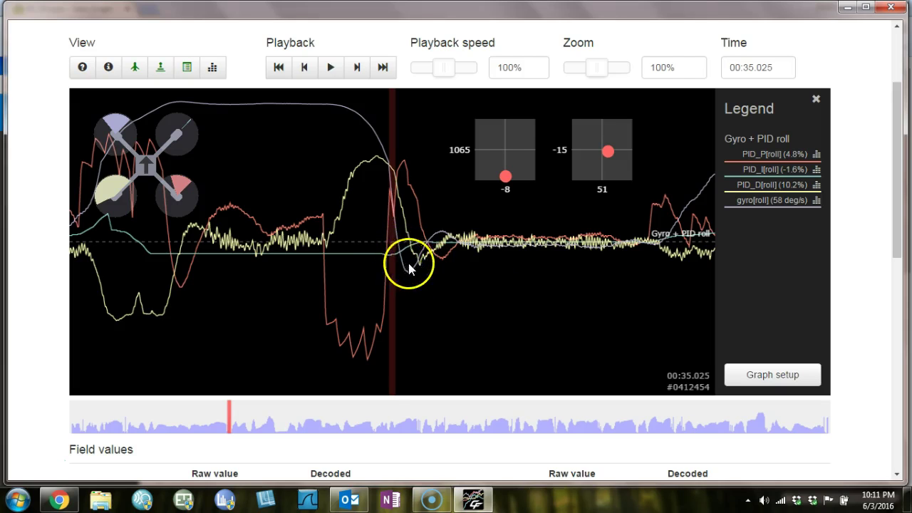
drag(470, 292, 504, 274)
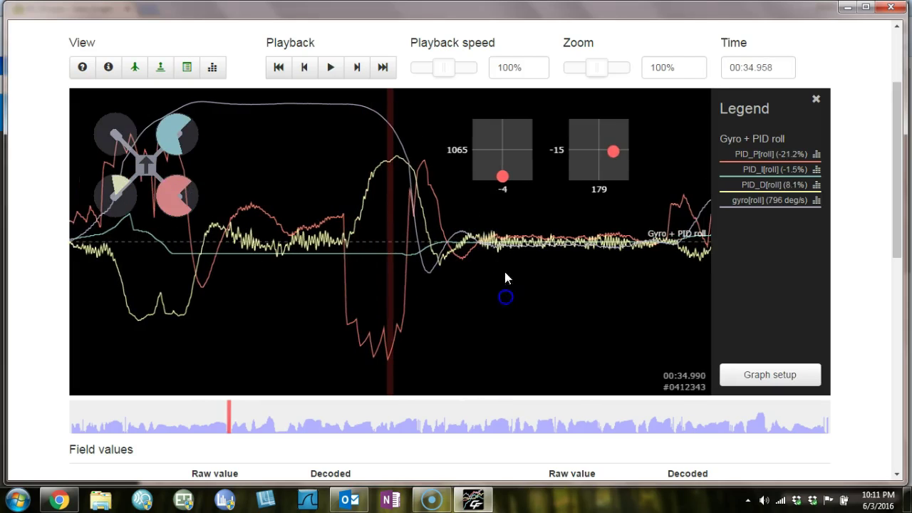
drag(595, 75, 606, 69)
drag(568, 287, 602, 291)
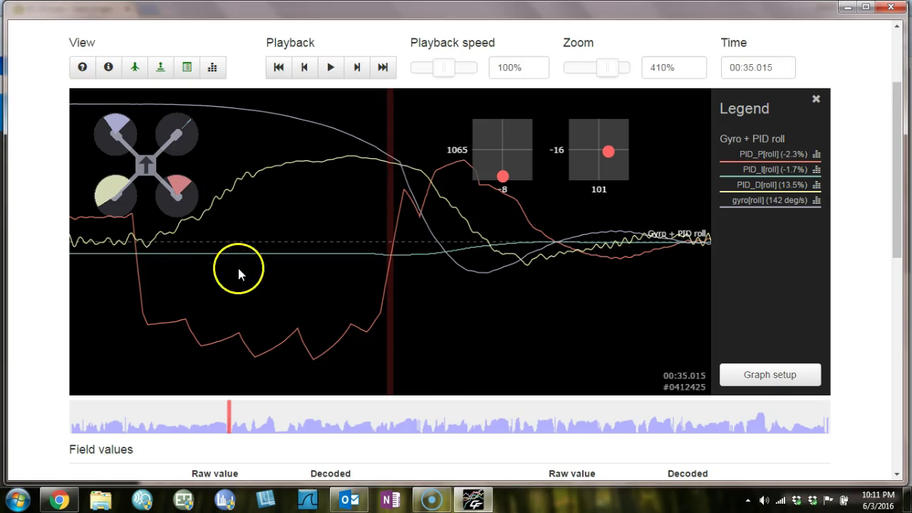
- Pan across the roll flip to 00:34.979, where gyro roll reads 608 deg/s
drag(238, 266, 375, 276)
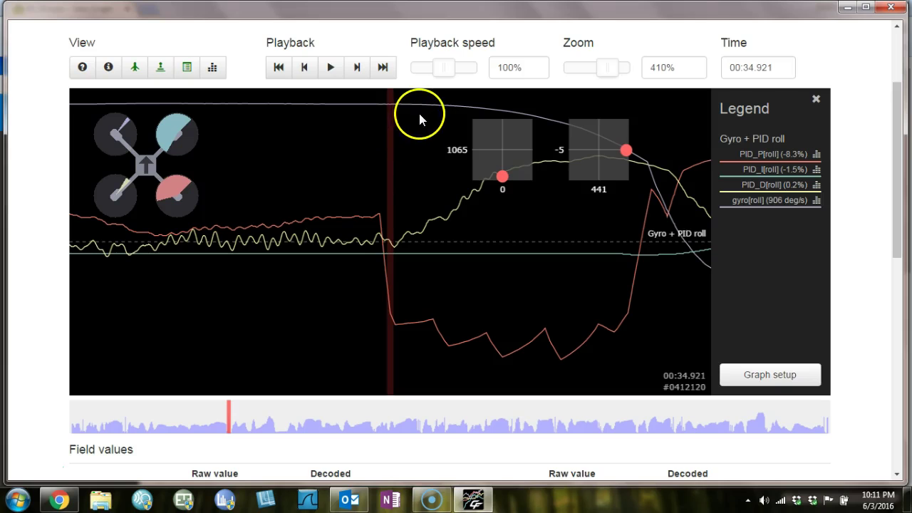
drag(495, 185, 431, 235)
scroll(430, 235, down, 5)
click(412, 254)
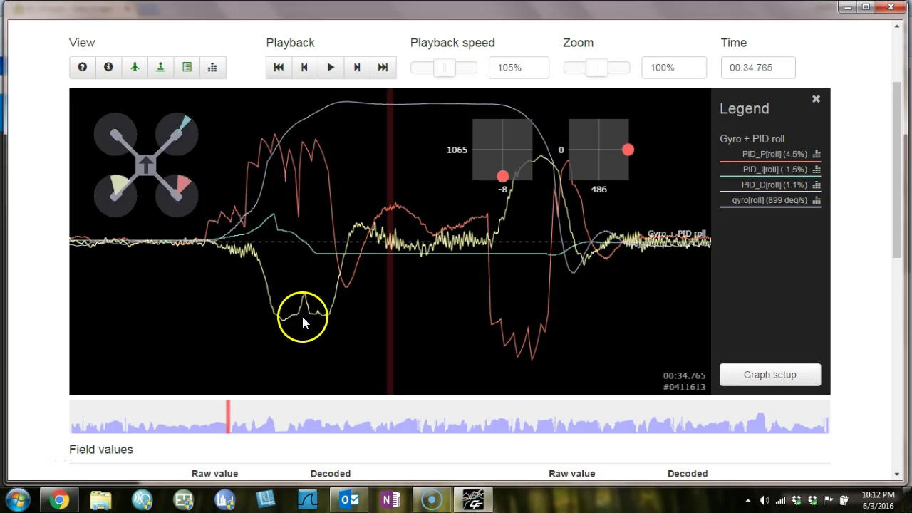
drag(356, 326, 290, 324)
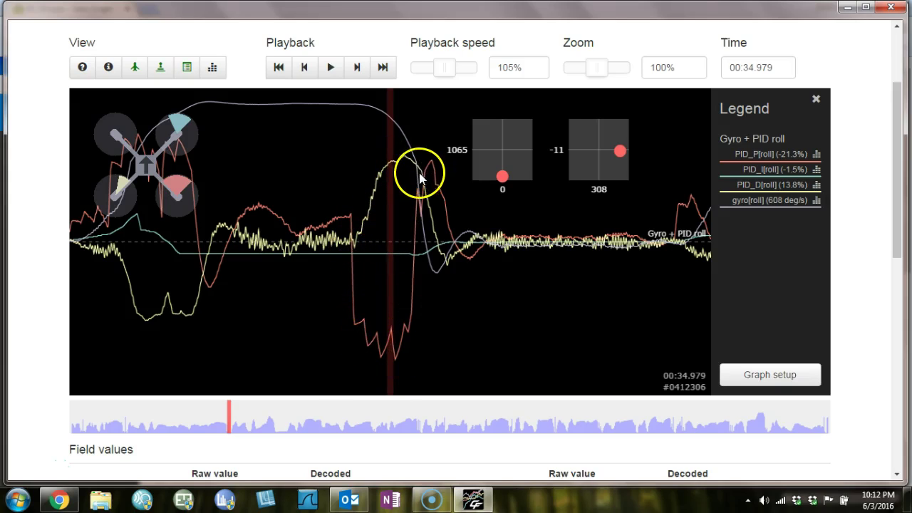
- Add a Custom graph plotting PID_sum[roll] under the Gyro + PID roll graph and save it
click(727, 374)
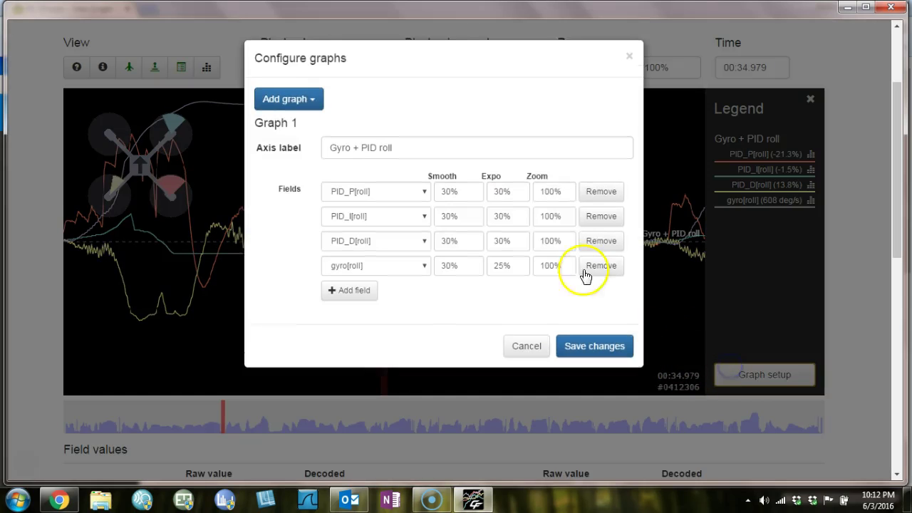
click(288, 99)
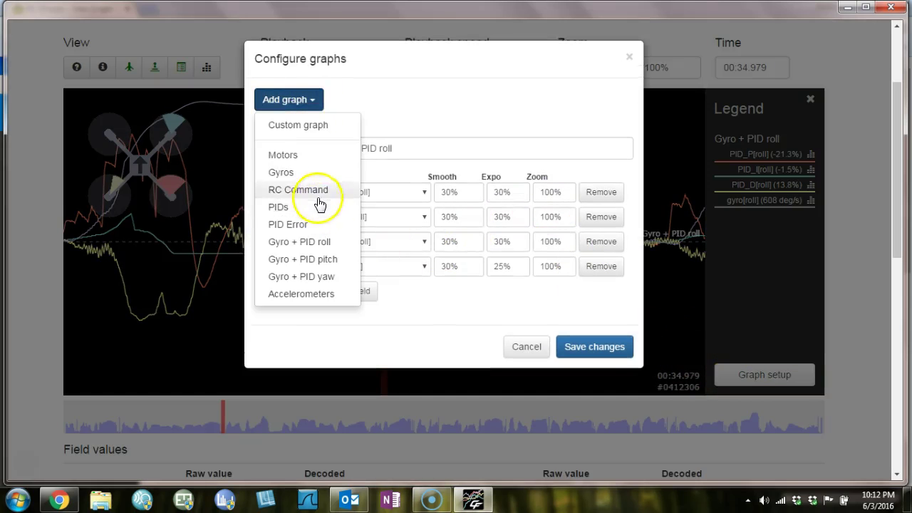
click(308, 138)
click(367, 389)
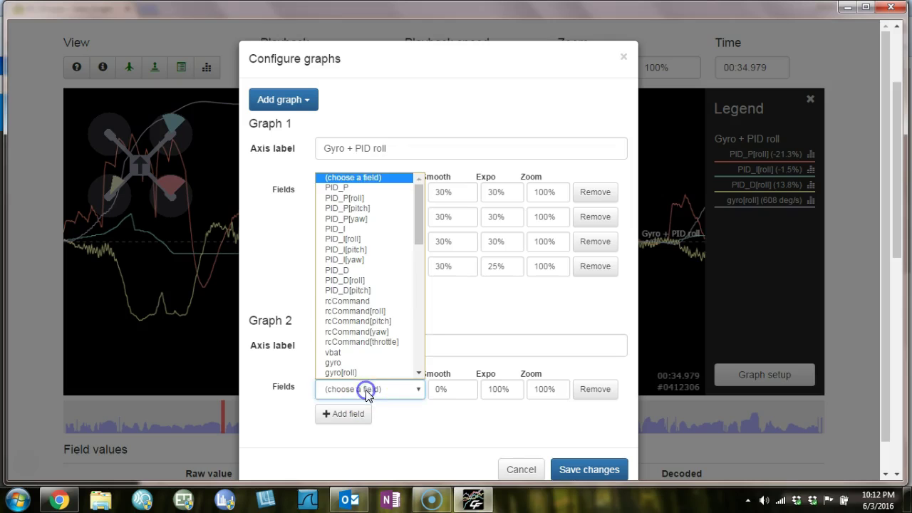
scroll(356, 328, down, 5)
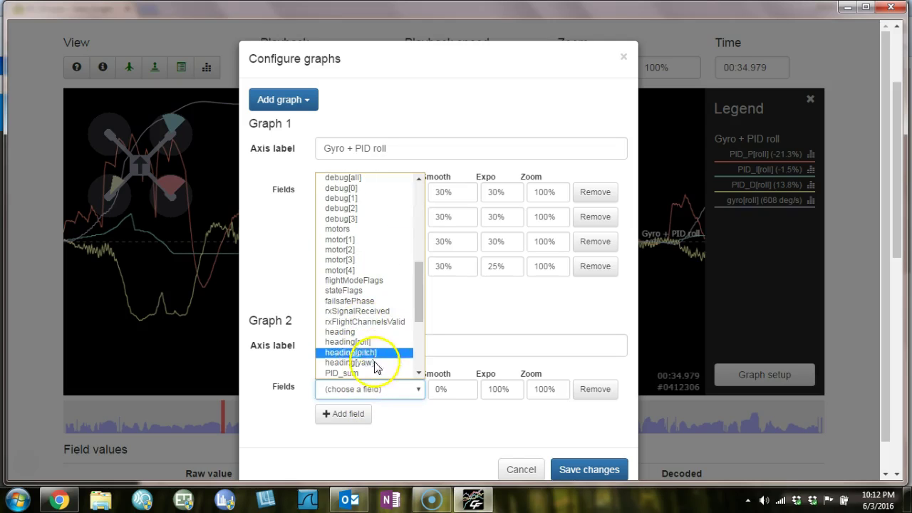
scroll(376, 366, down, 4)
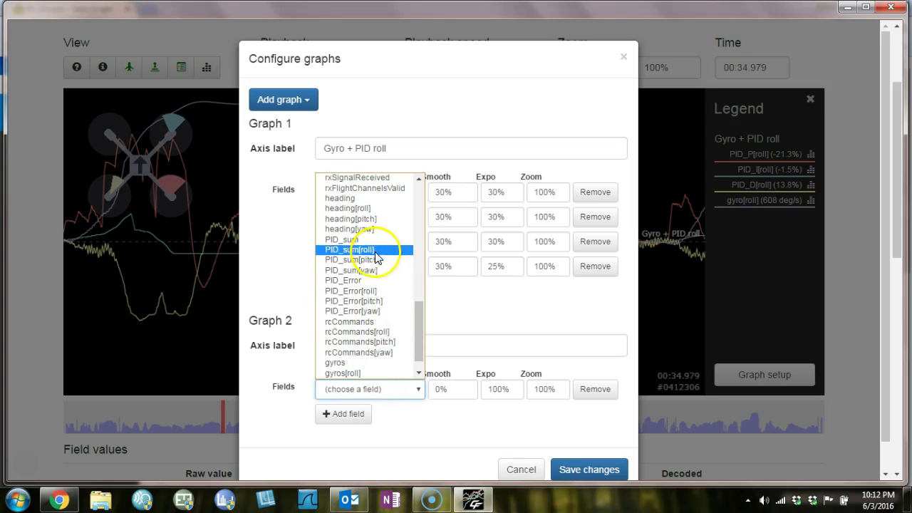
click(367, 249)
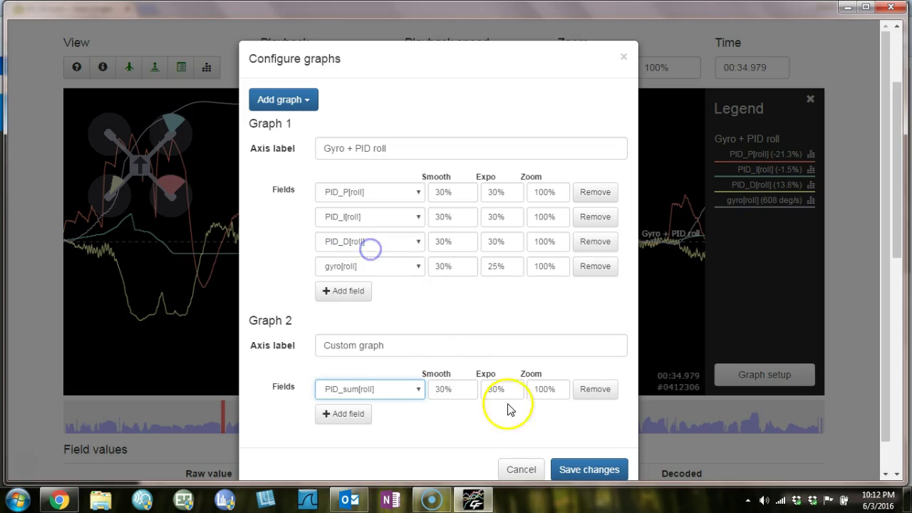
click(578, 470)
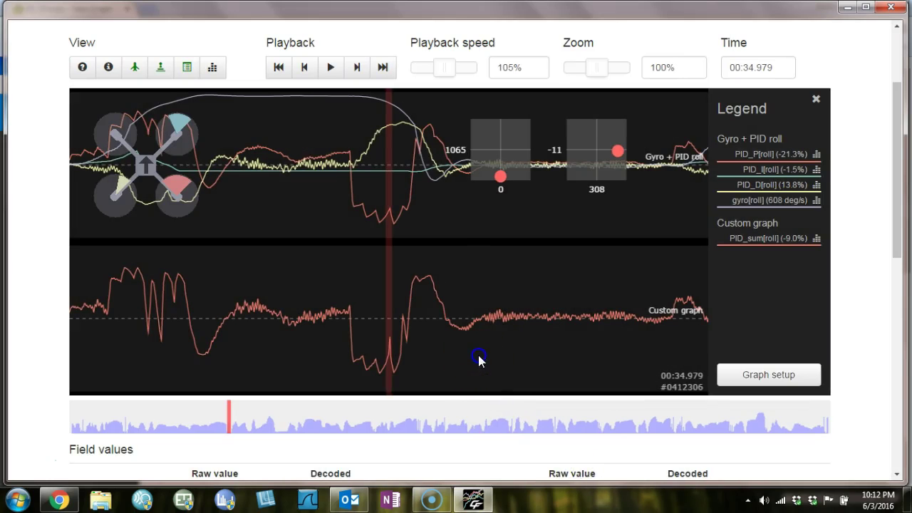
drag(478, 361, 420, 353)
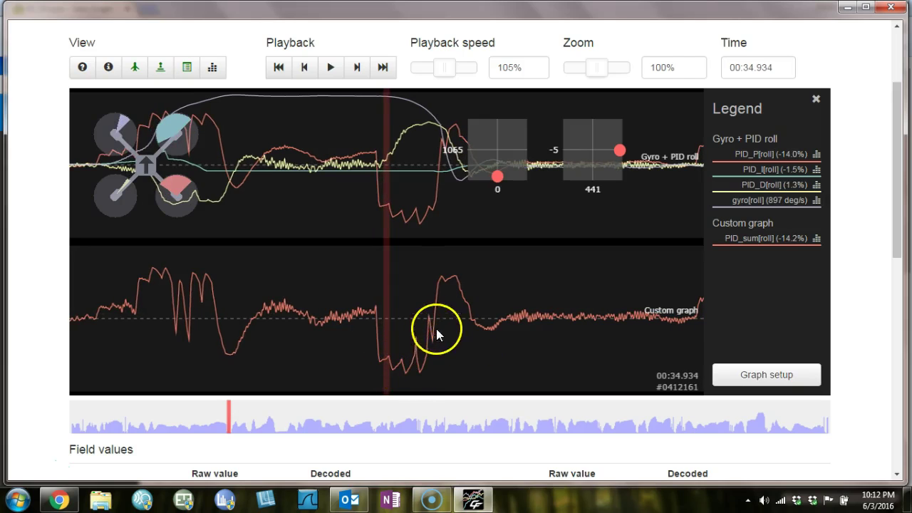
drag(418, 171, 358, 283)
drag(356, 137, 366, 141)
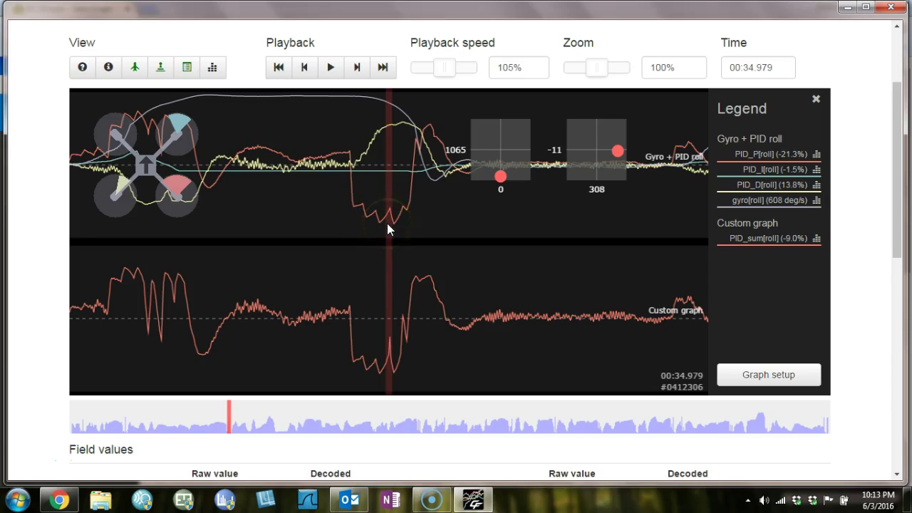
- Remove the PID_sum custom graph so only the Gyro + PID roll graph remains
click(754, 374)
click(599, 388)
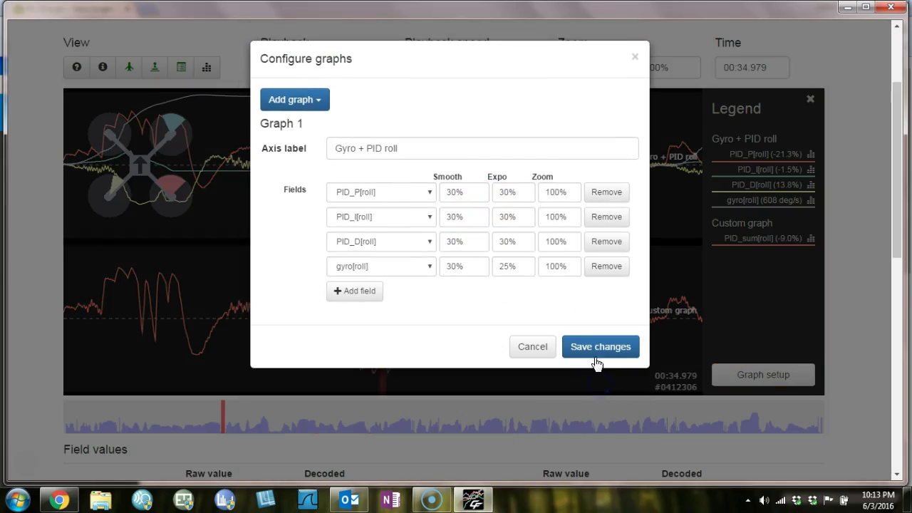
click(599, 349)
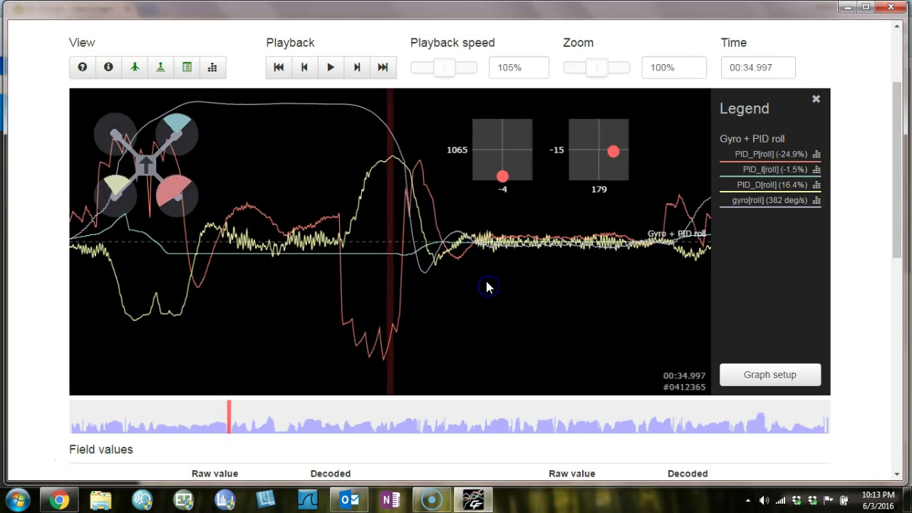
- Drag the roll traces forward to about 00:37.4
drag(474, 267, 424, 237)
drag(368, 207, 374, 327)
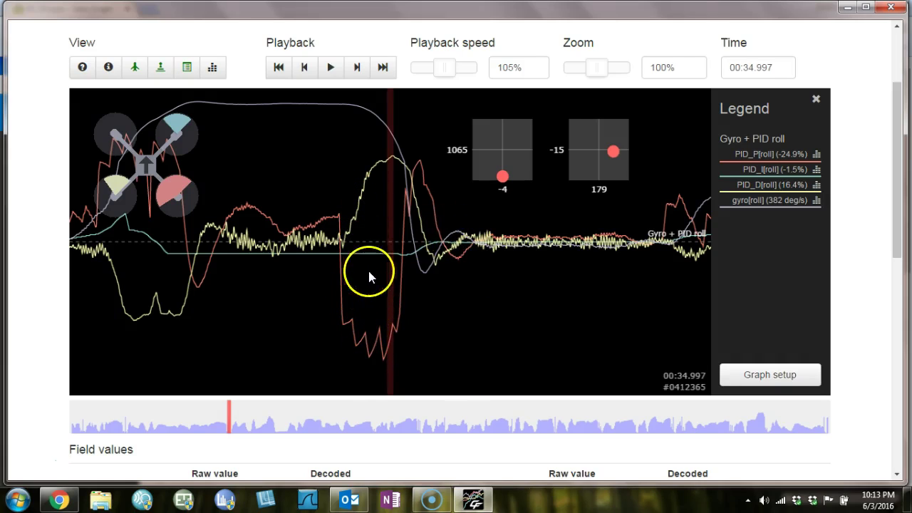
drag(369, 273, 503, 266)
scroll(501, 308, down, 3)
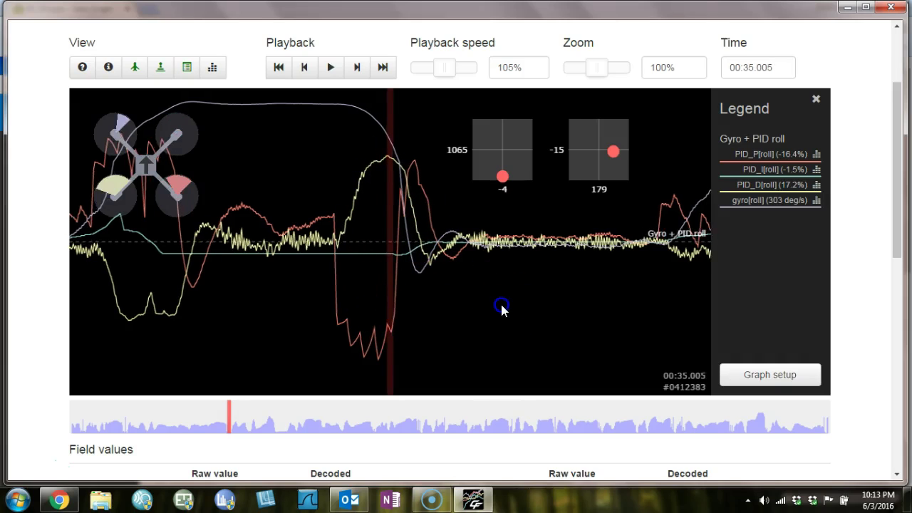
scroll(498, 309, down, 5)
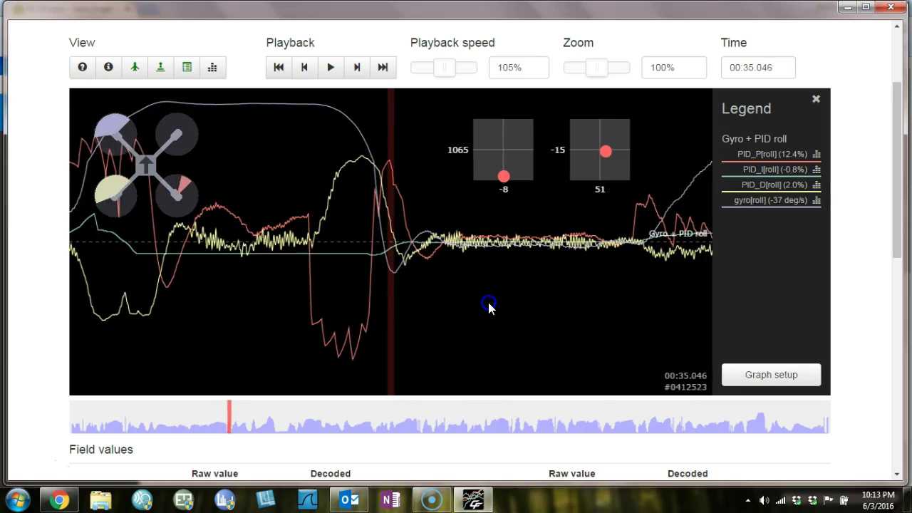
click(345, 169)
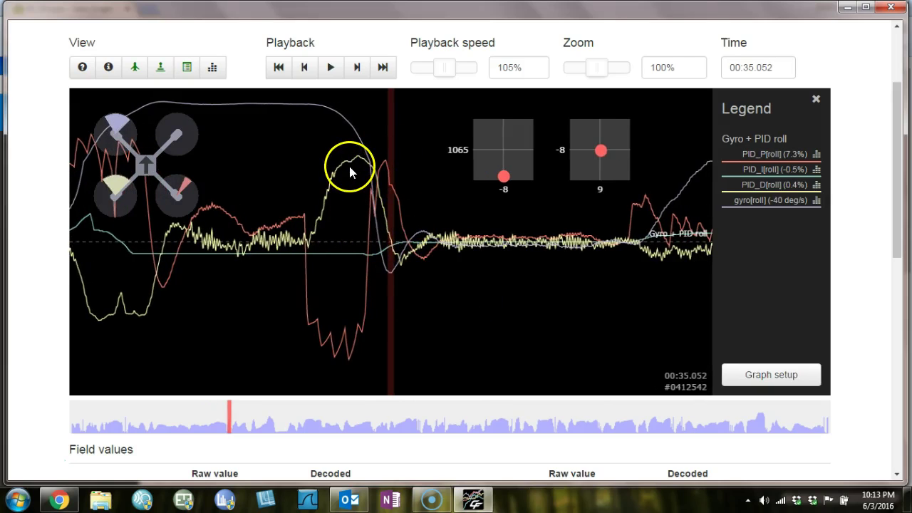
scroll(458, 300, down, 10)
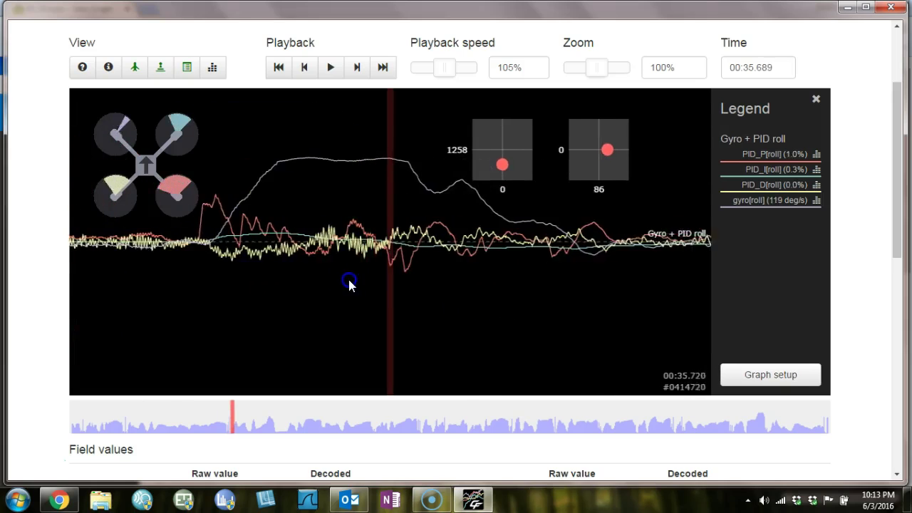
scroll(349, 282, down, 12)
click(439, 293)
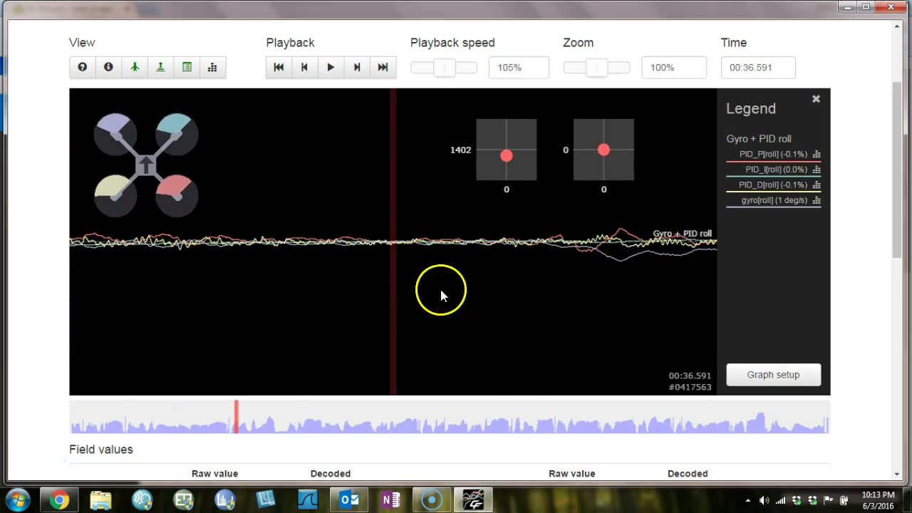
drag(440, 292, 61, 285)
- Drag the seek bar ahead past 00:39.7 to about 00:47.975
scroll(24, 285, down, 5)
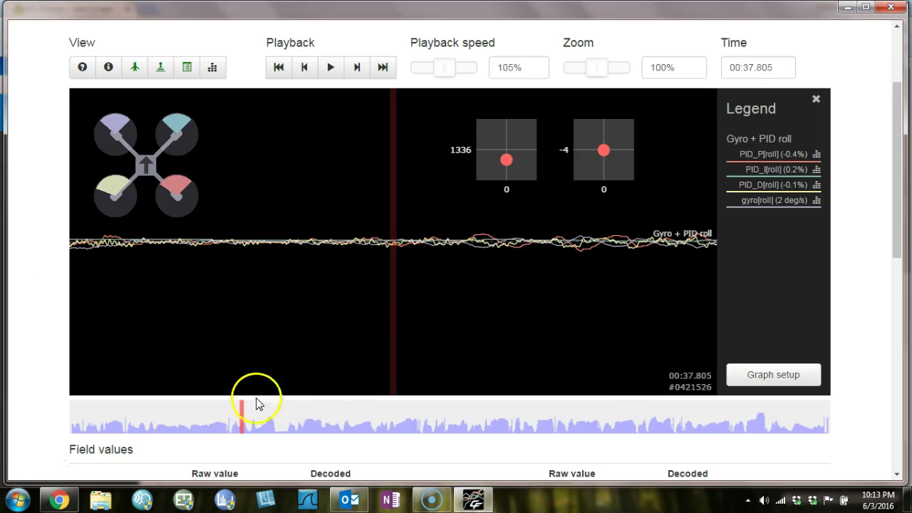
mouse_move(249, 420)
mouse_down()
mouse_move(240, 421)
mouse_move(250, 421)
mouse_up()
scroll(399, 301, down, 10)
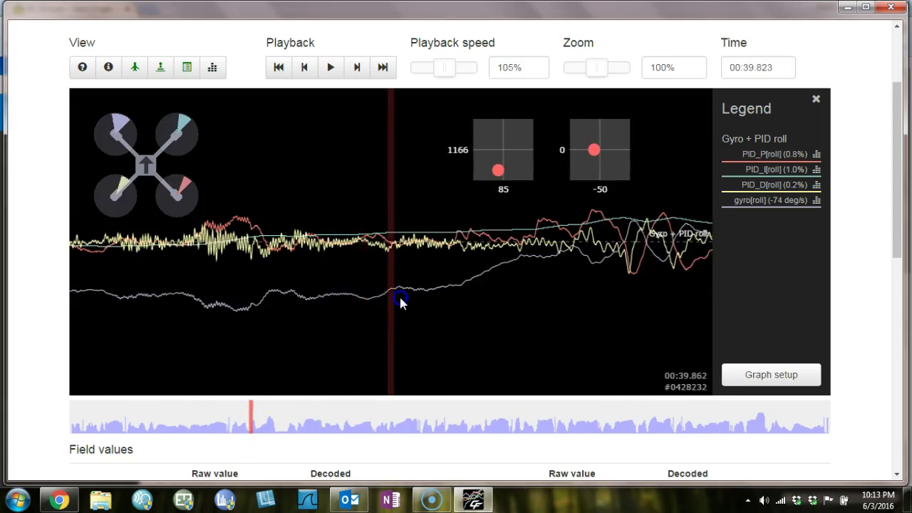
scroll(400, 301, down, 3)
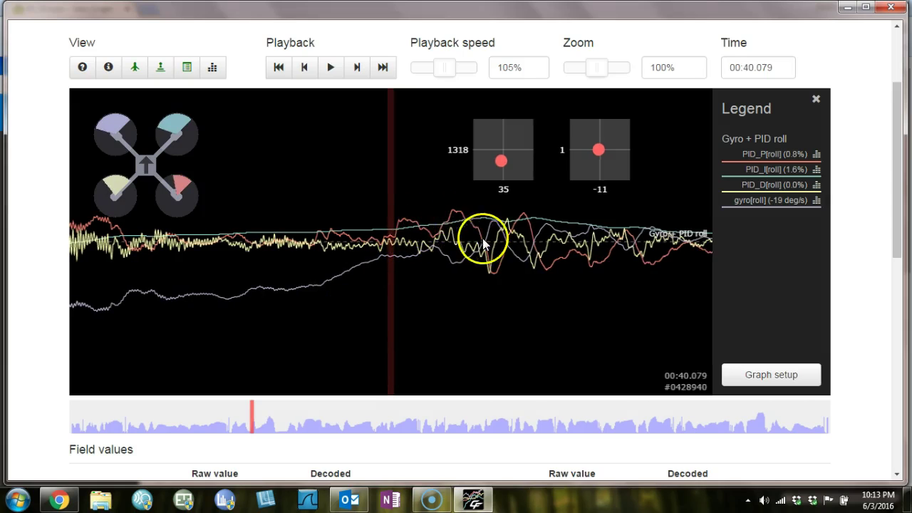
scroll(490, 309, down, 9)
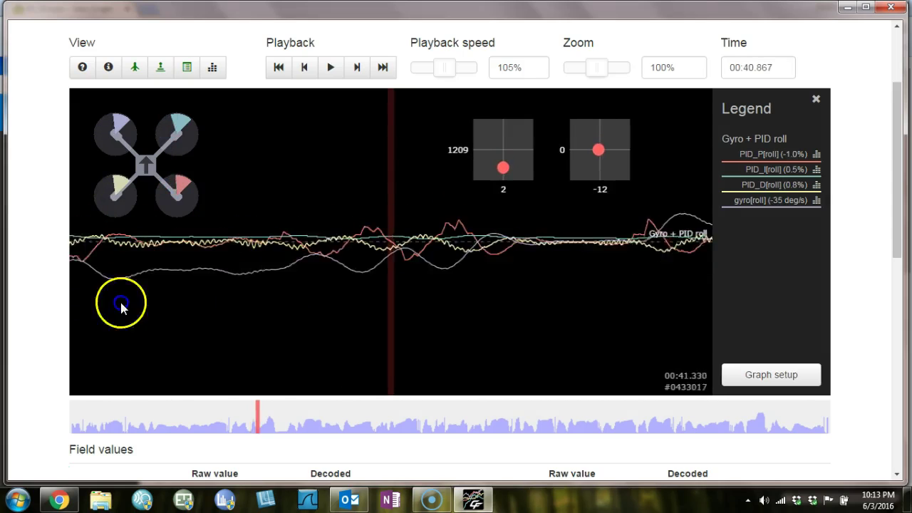
mouse_move(255, 422)
mouse_down()
mouse_move(316, 423)
mouse_move(287, 423)
mouse_up()
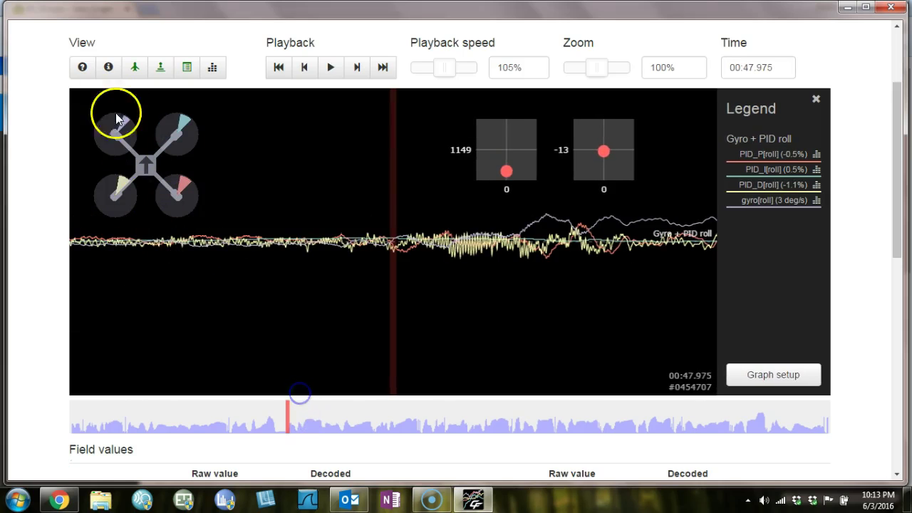
- Check the log header PID and rate settings, then jump ahead to the roll event near 01:07
click(108, 75)
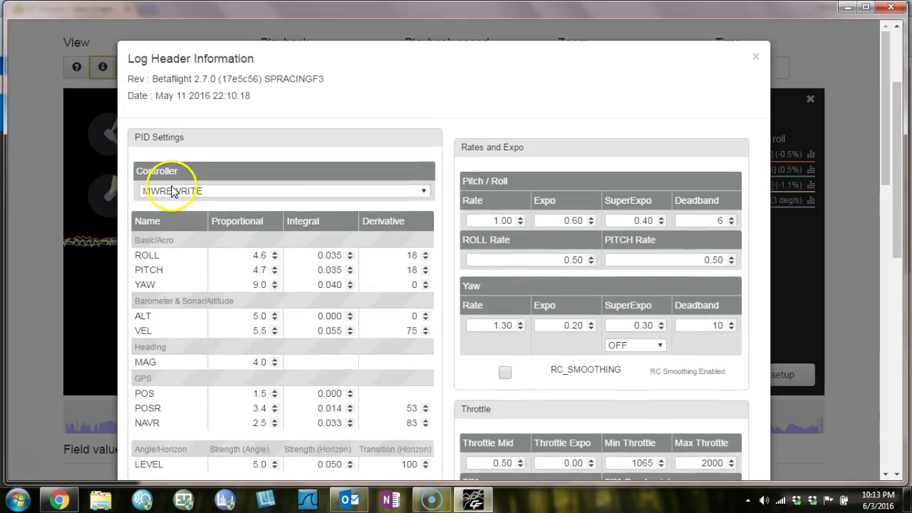
click(757, 55)
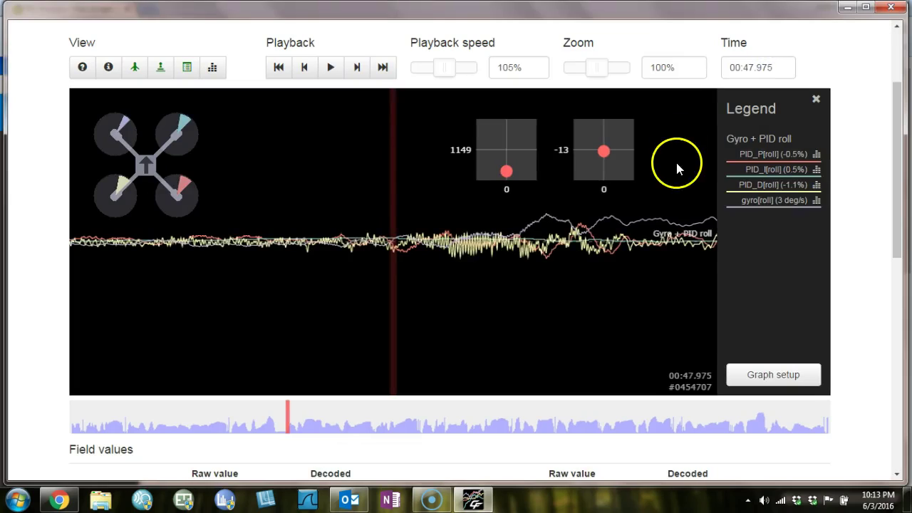
mouse_move(675, 191)
mouse_down()
mouse_move(652, 213)
mouse_move(487, 268)
mouse_move(143, 265)
mouse_move(539, 285)
mouse_move(621, 280)
mouse_move(275, 281)
mouse_up()
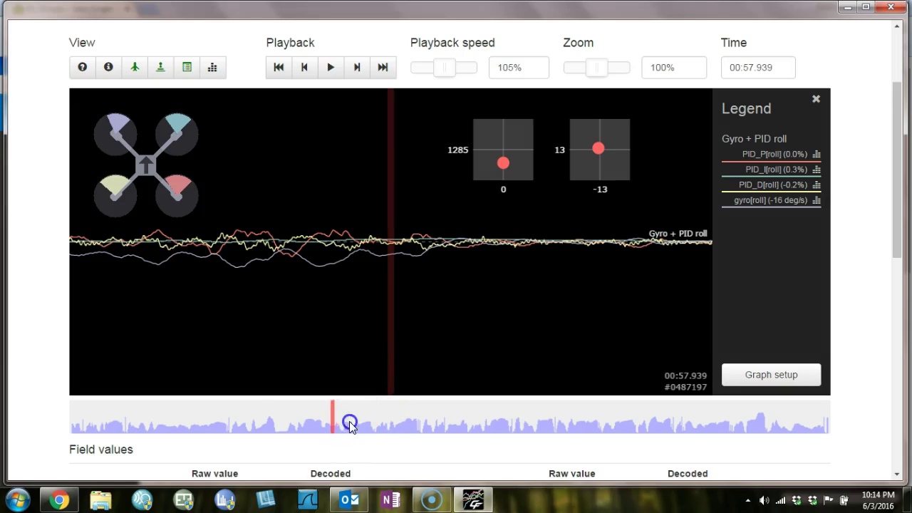
mouse_move(349, 423)
mouse_down()
mouse_move(377, 426)
mouse_move(392, 320)
mouse_up()
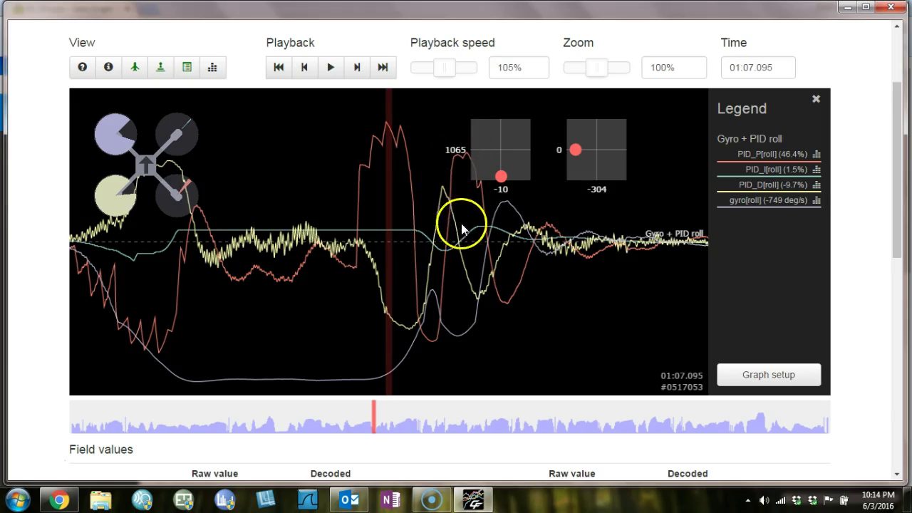
- Scrub through the roll flip near 01:07 and onward toward 01:13
drag(493, 252, 525, 291)
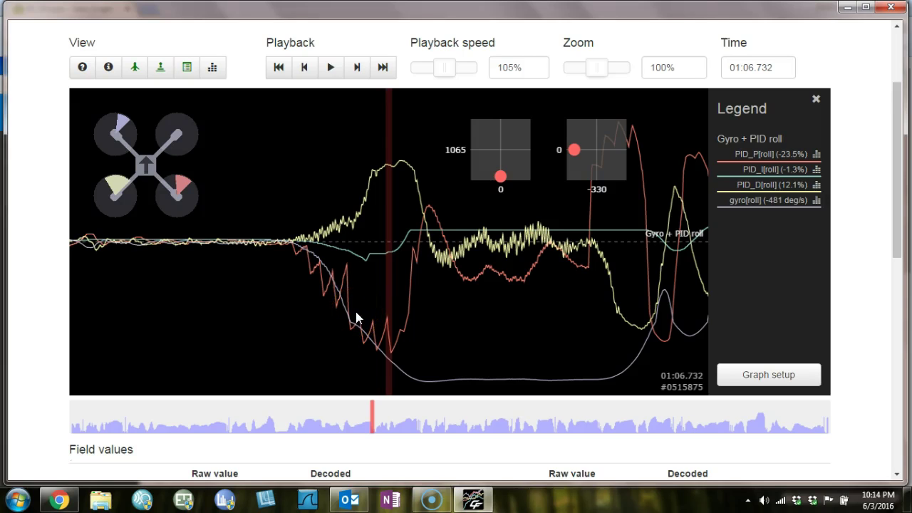
drag(355, 317, 8, 392)
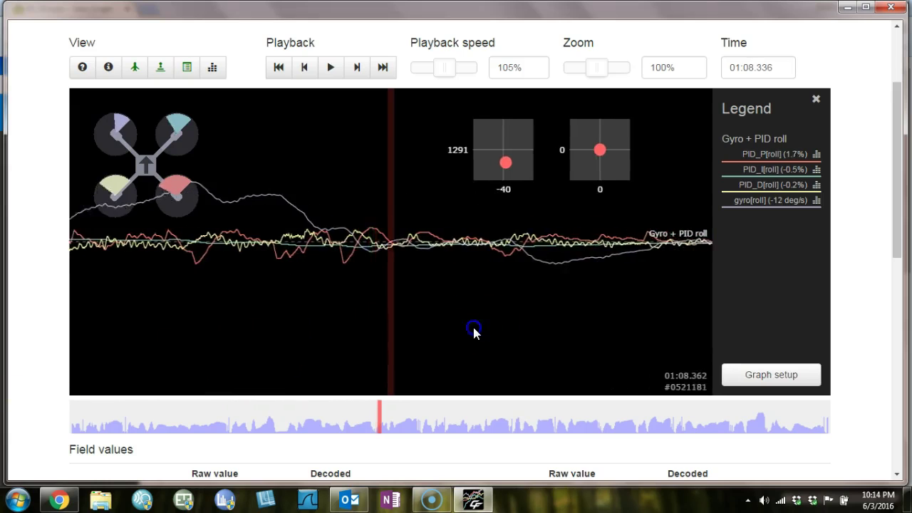
drag(474, 330, 18, 340)
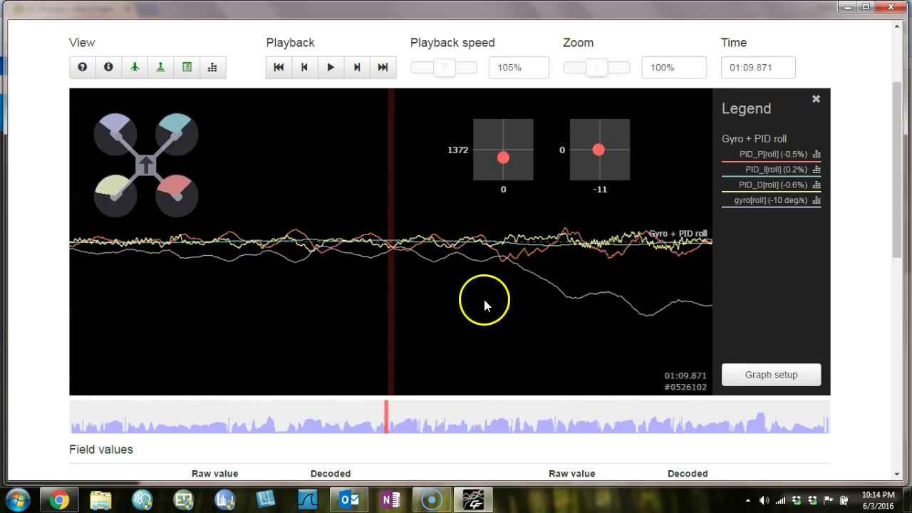
drag(483, 297, 15, 292)
drag(286, 292, 515, 299)
drag(207, 296, 15, 292)
- Settle on the roll flip at 01:22.8, then move on to 01:23.695
click(449, 400)
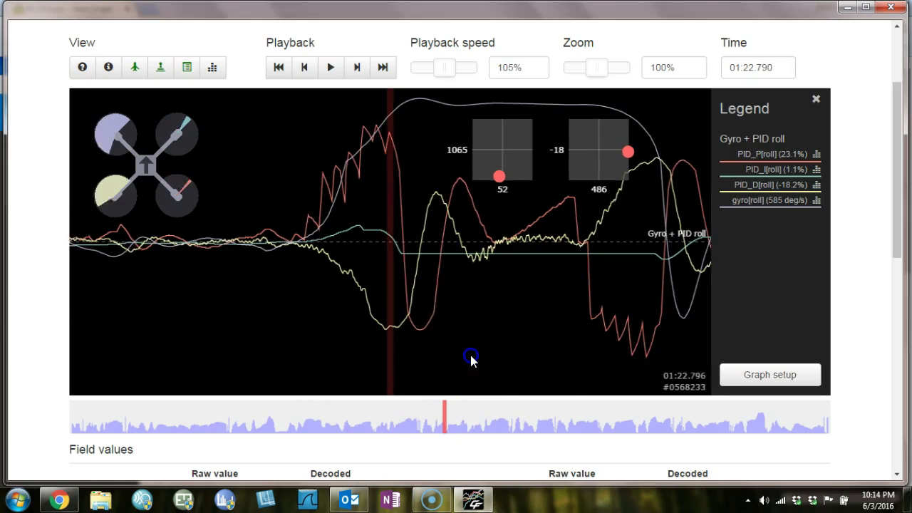
drag(473, 363, 422, 292)
click(283, 186)
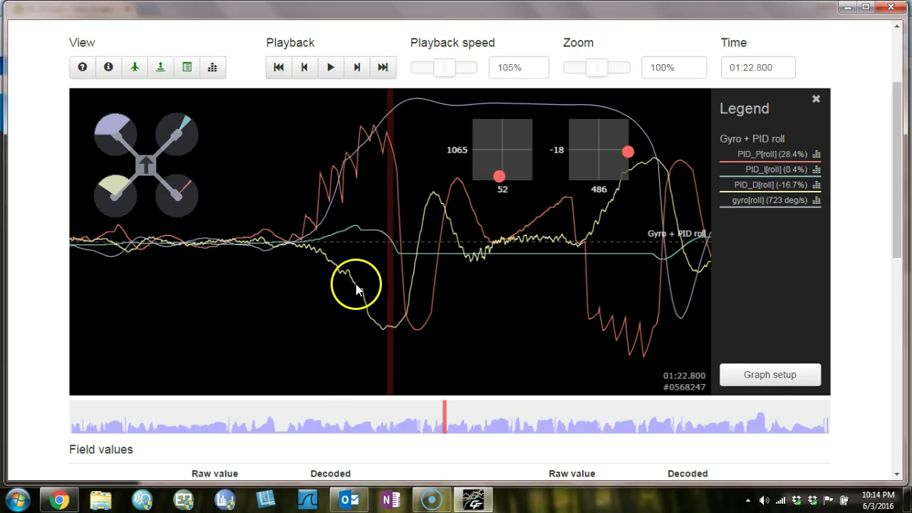
drag(634, 343, 183, 309)
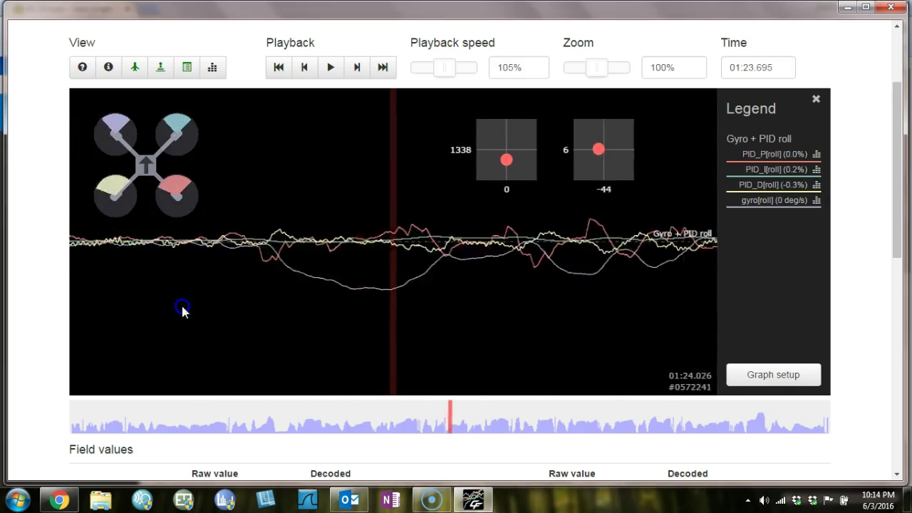
- Jump to the flip near 01:38, play and pause through it, and settle on 01:38.481
click(513, 417)
click(509, 226)
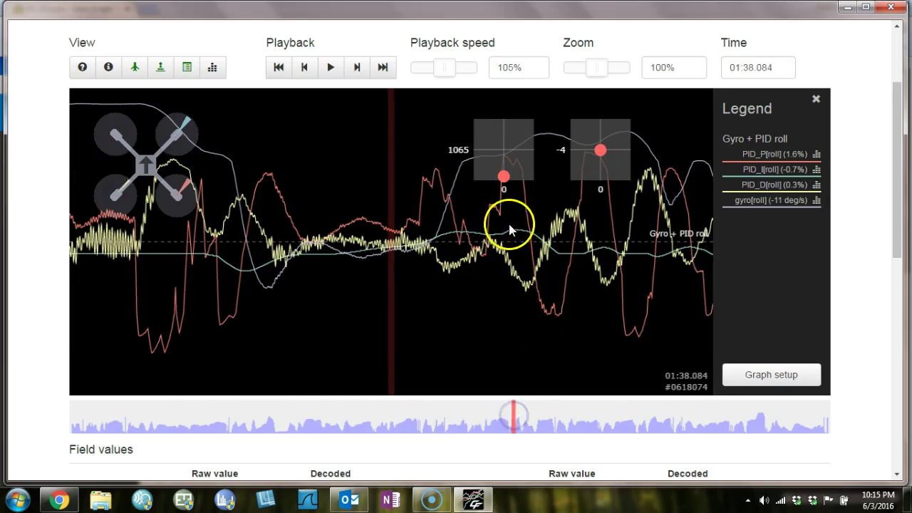
drag(509, 226, 847, 275)
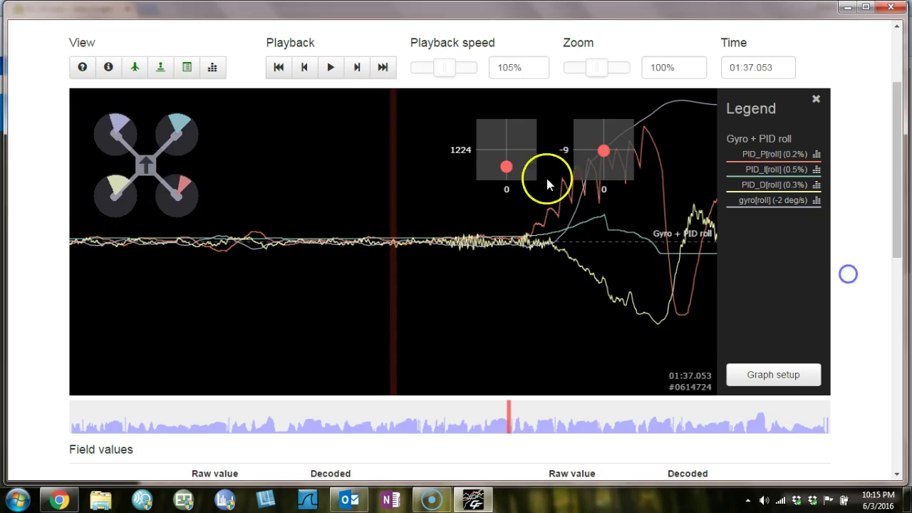
click(333, 70)
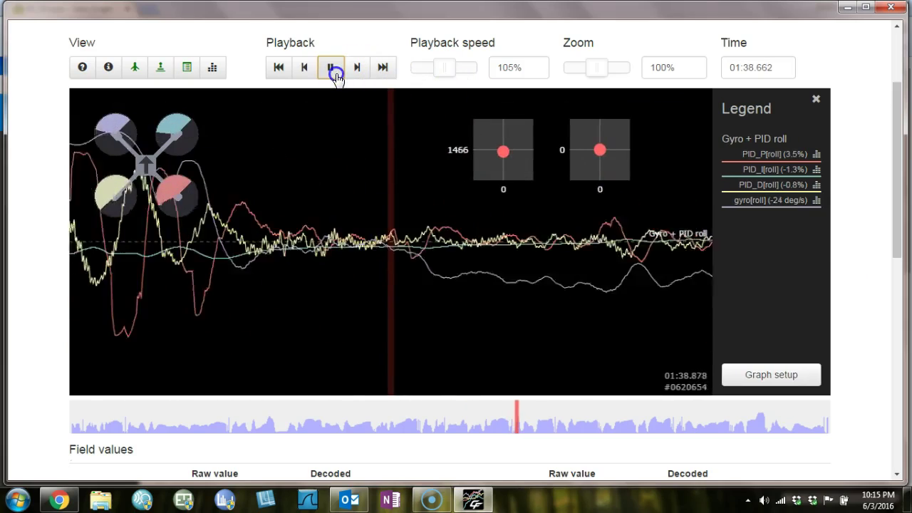
click(335, 69)
drag(417, 238, 584, 271)
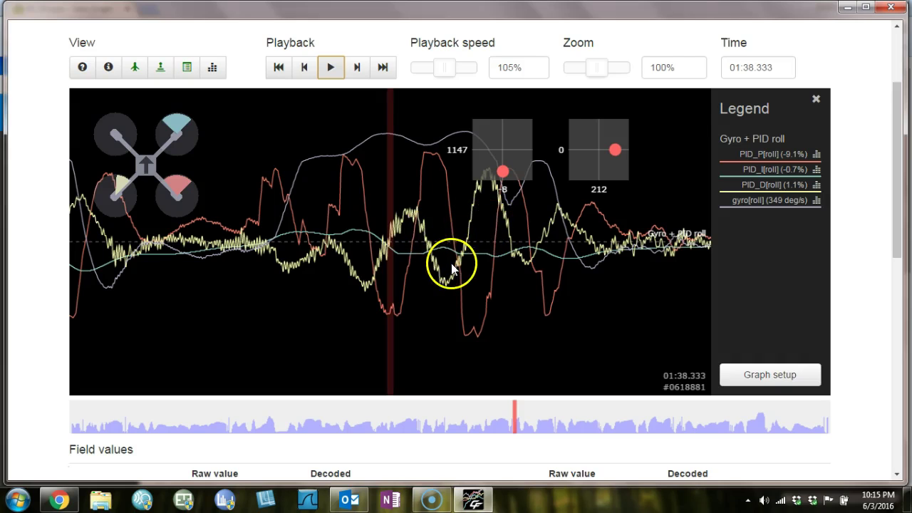
drag(436, 288, 387, 294)
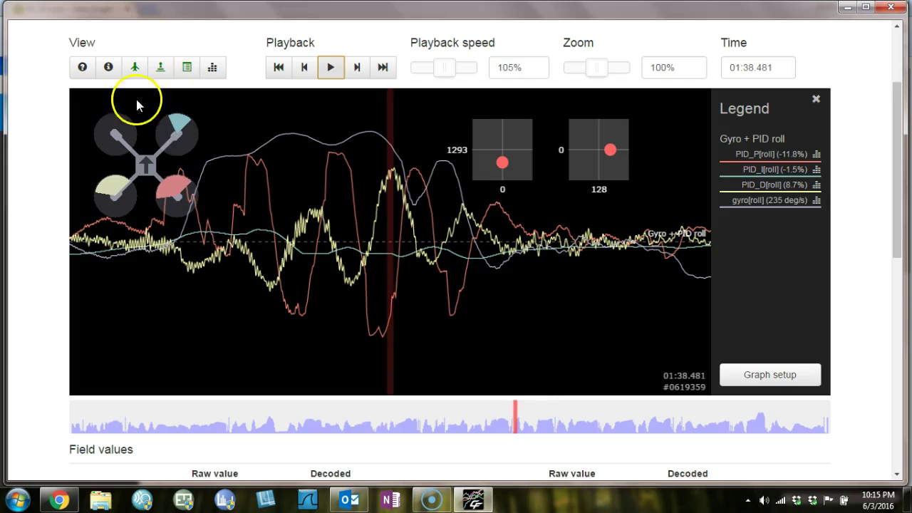
click(109, 73)
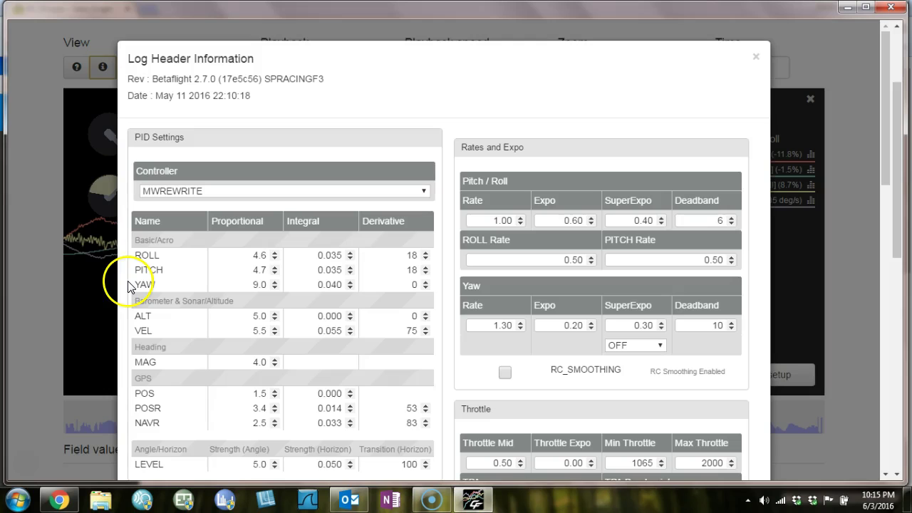
click(33, 284)
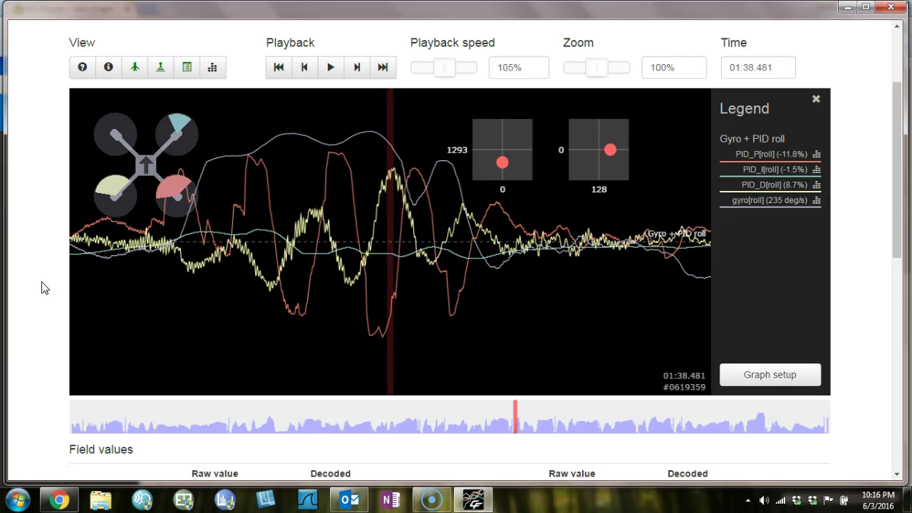
- Play the log forward and stop at 01:45.987, where gyro roll reads -27 deg/s
click(409, 275)
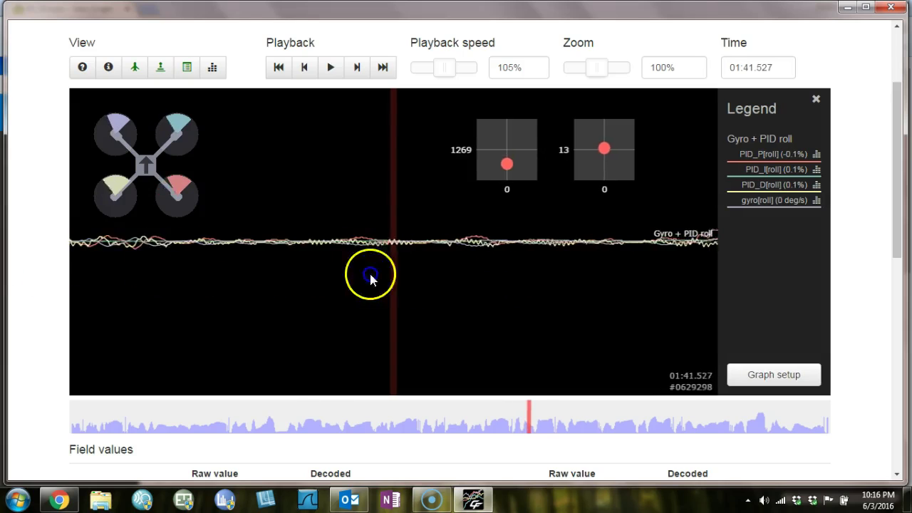
click(351, 264)
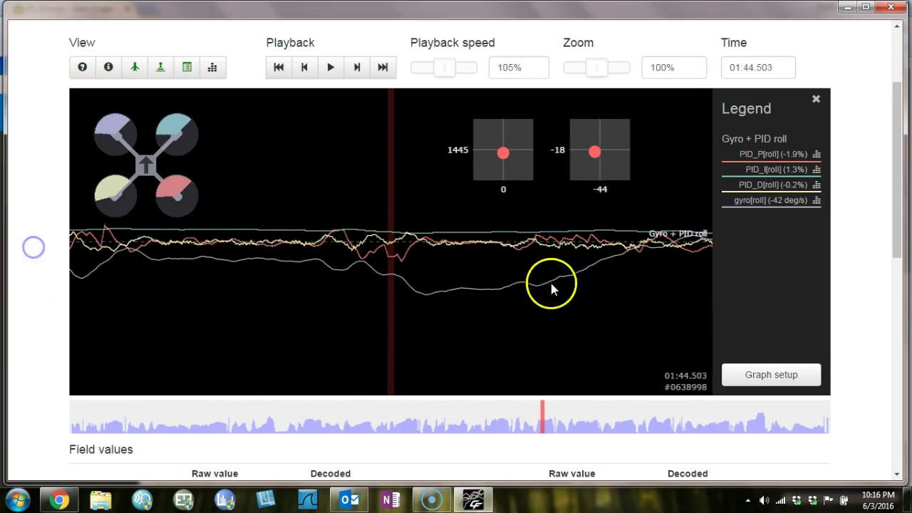
click(264, 278)
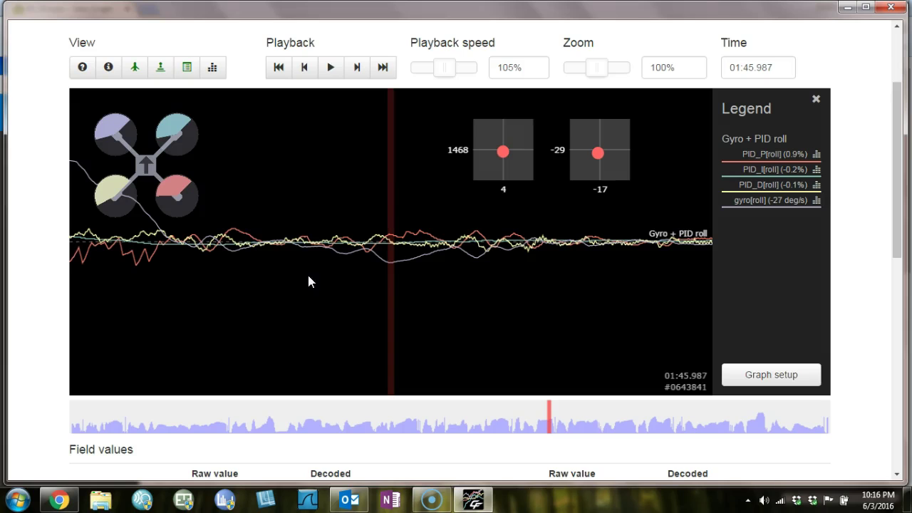
- Scrub forward past 01:50 and 01:52 to the roll flip at 01:57.209, gyro roll 898 deg/s
drag(428, 163, 15, 203)
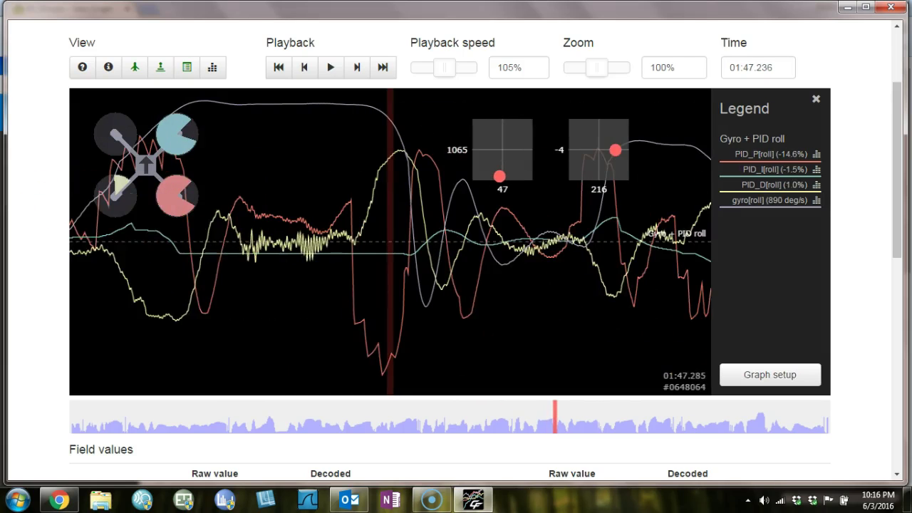
drag(523, 328, 130, 294)
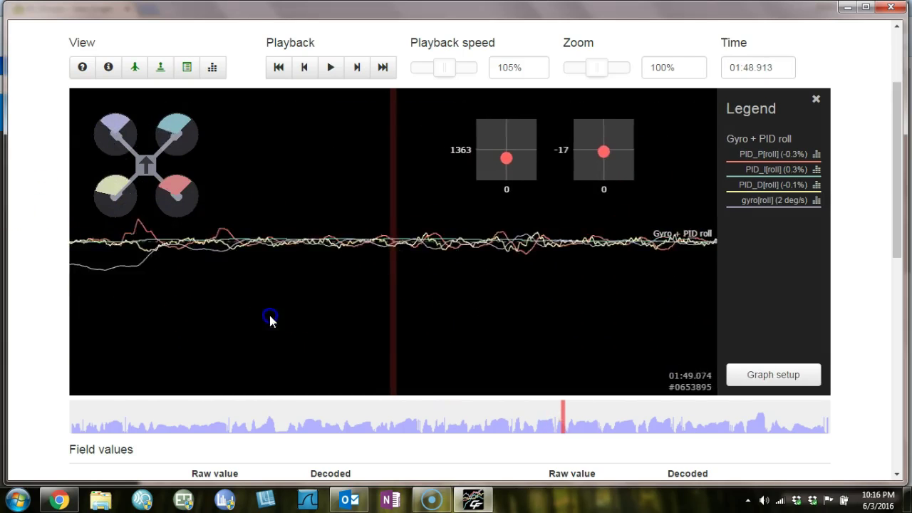
drag(271, 320, 75, 285)
drag(315, 304, 289, 263)
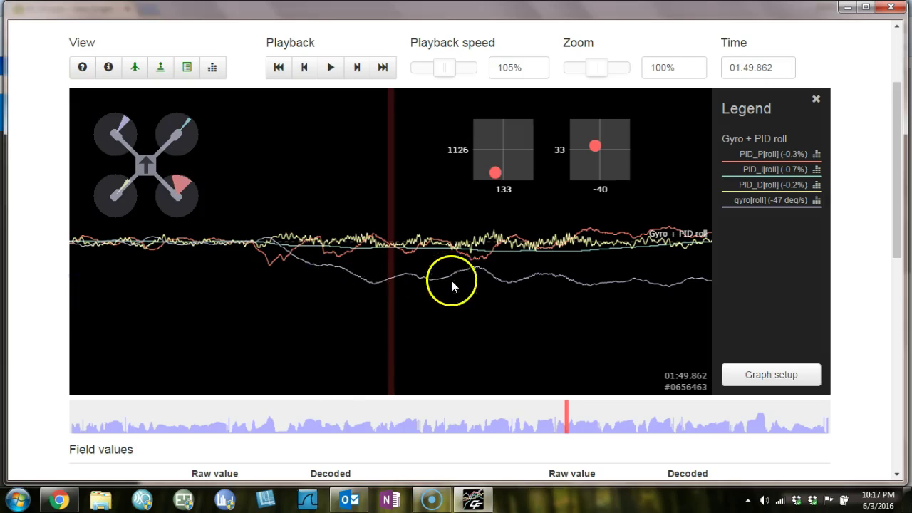
drag(451, 272, 255, 289)
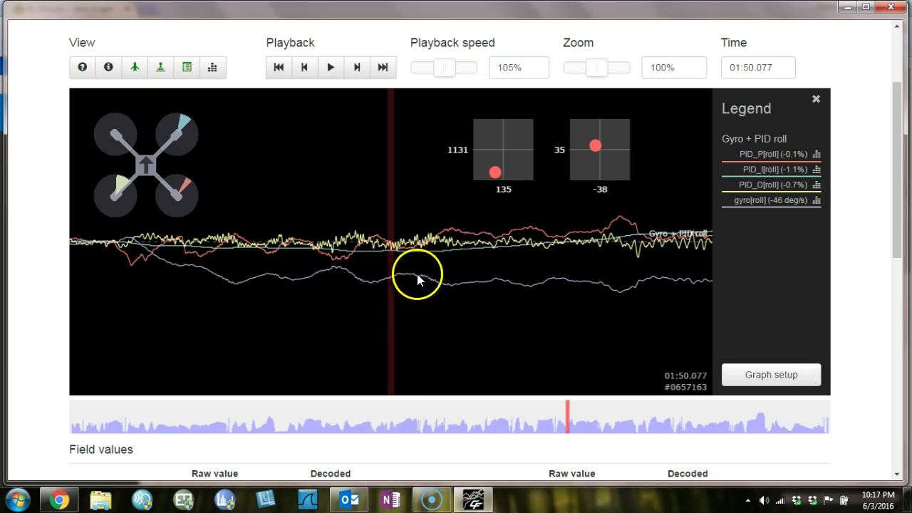
drag(262, 297, 56, 279)
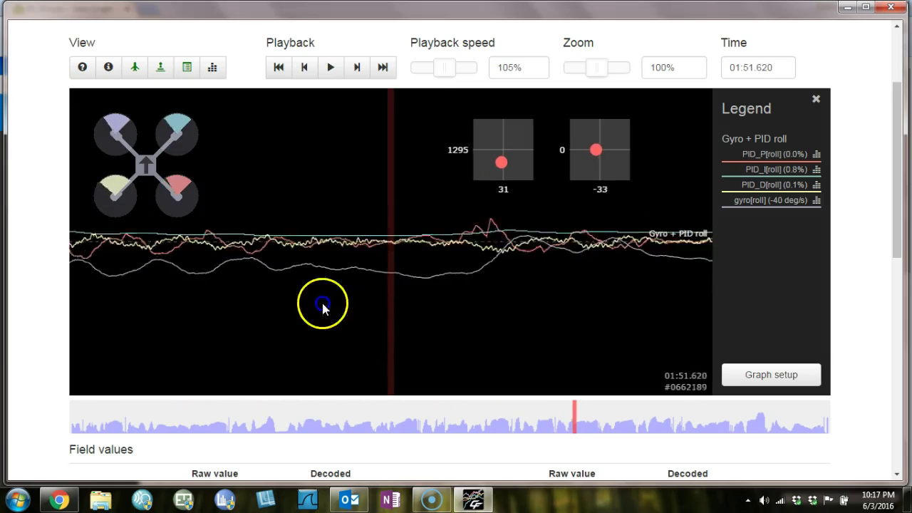
drag(324, 306, 412, 317)
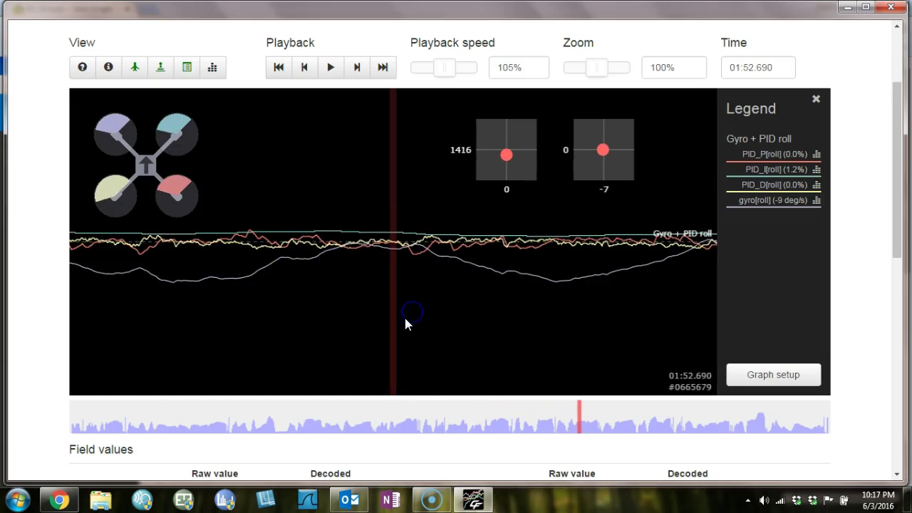
drag(322, 345, 190, 321)
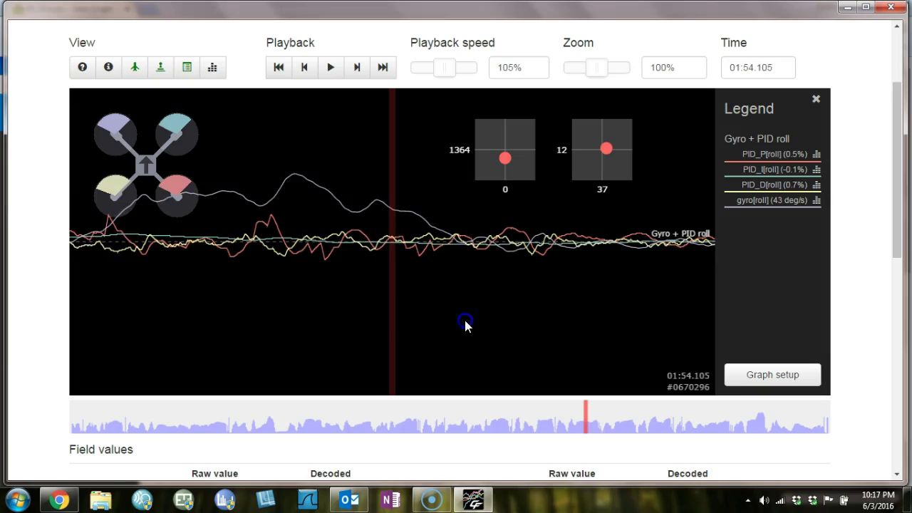
drag(465, 321, 92, 320)
drag(405, 383, 600, 422)
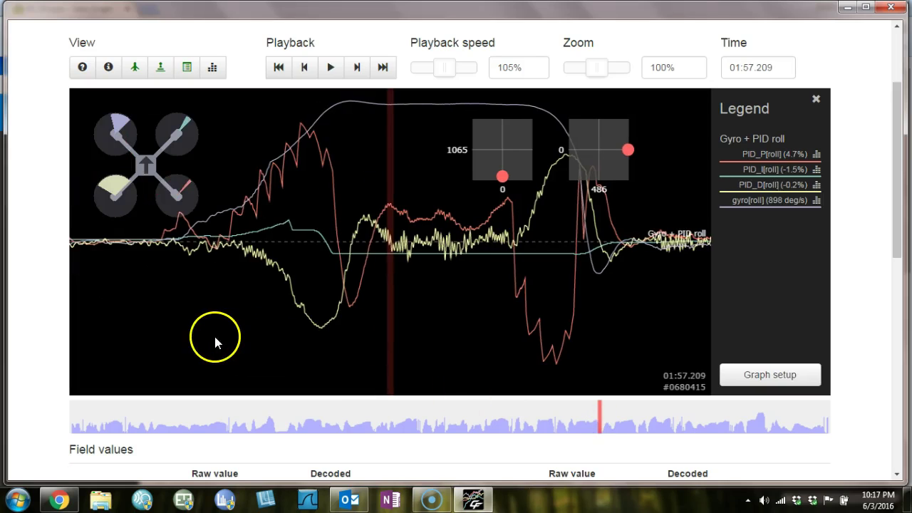